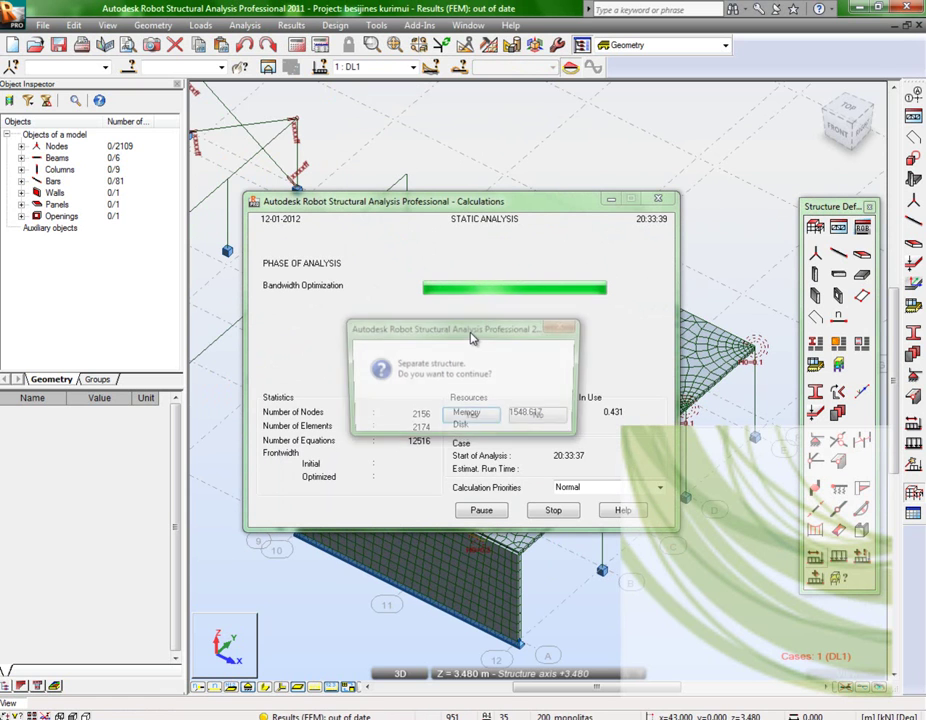
Step: Continue the calculation despite the separate-structure prompt and switch the workspace layout to Results - maps
click(470, 420)
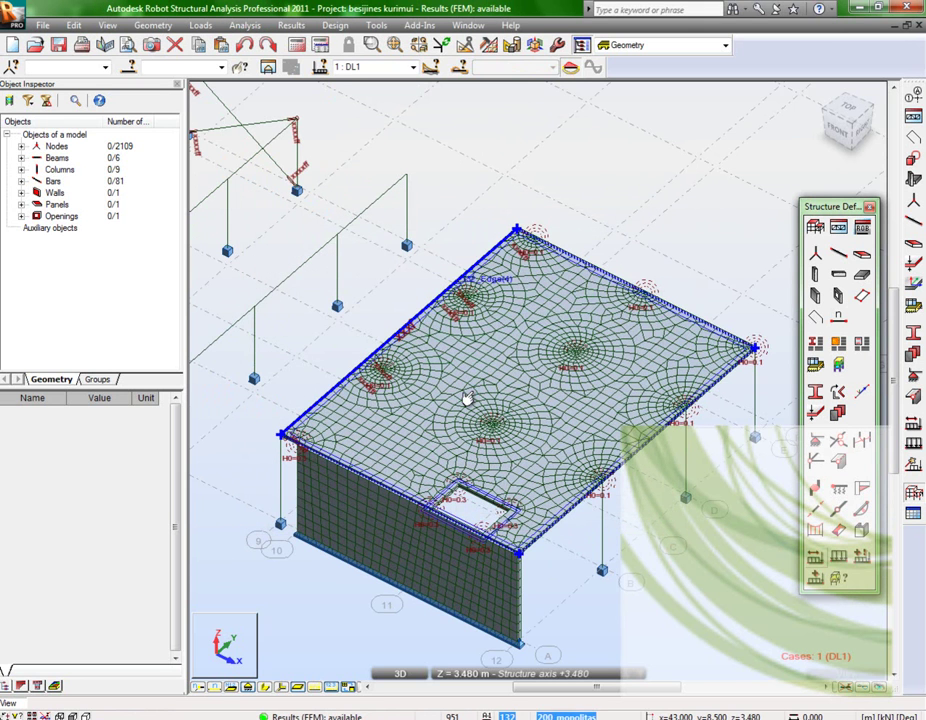
click(640, 45)
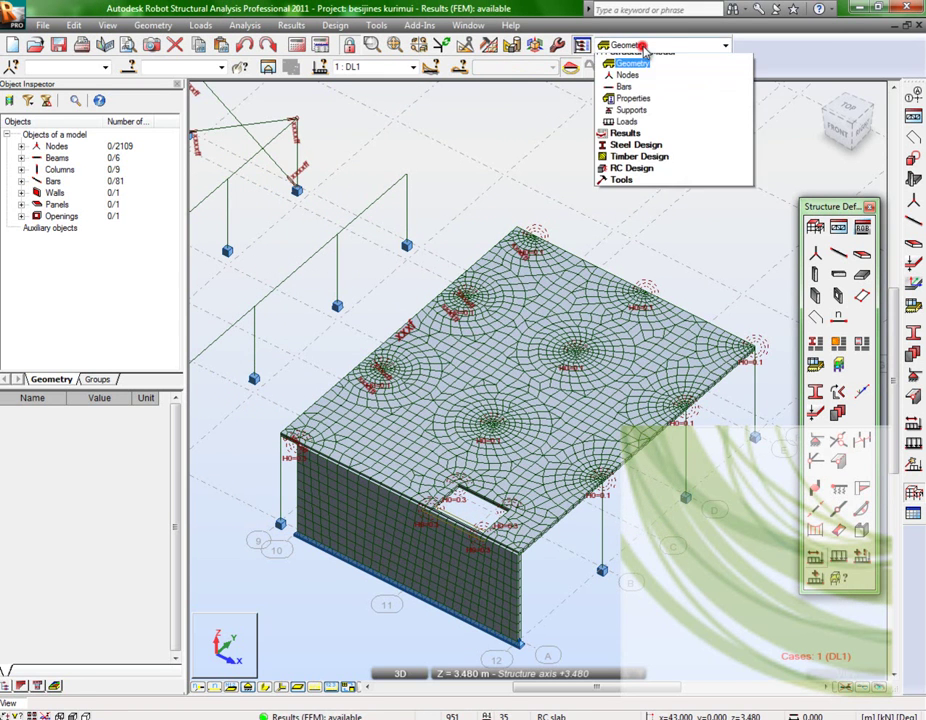
click(634, 145)
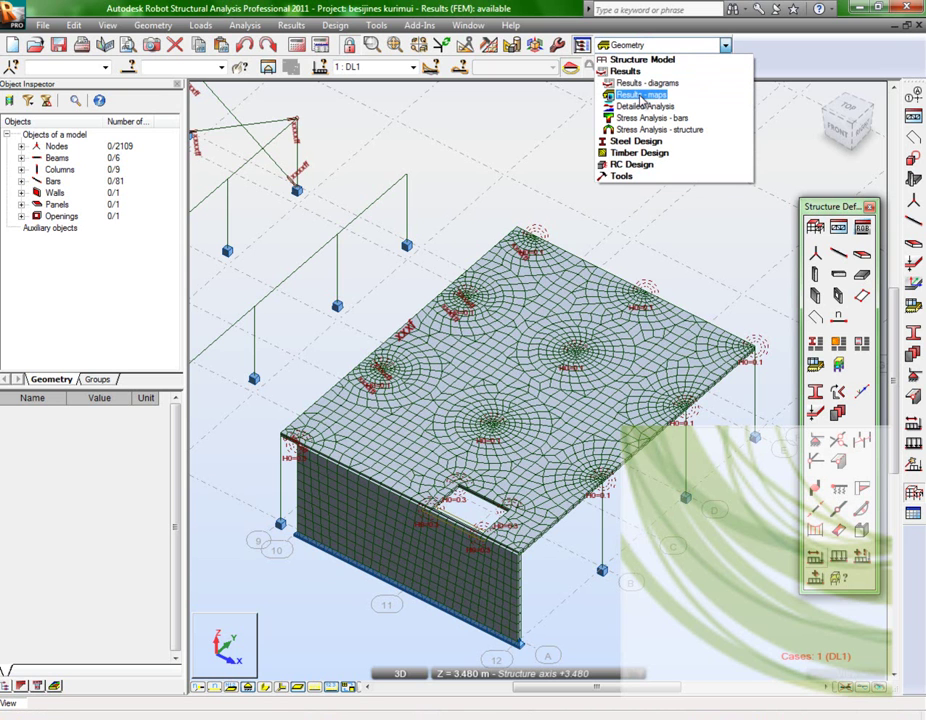
click(640, 94)
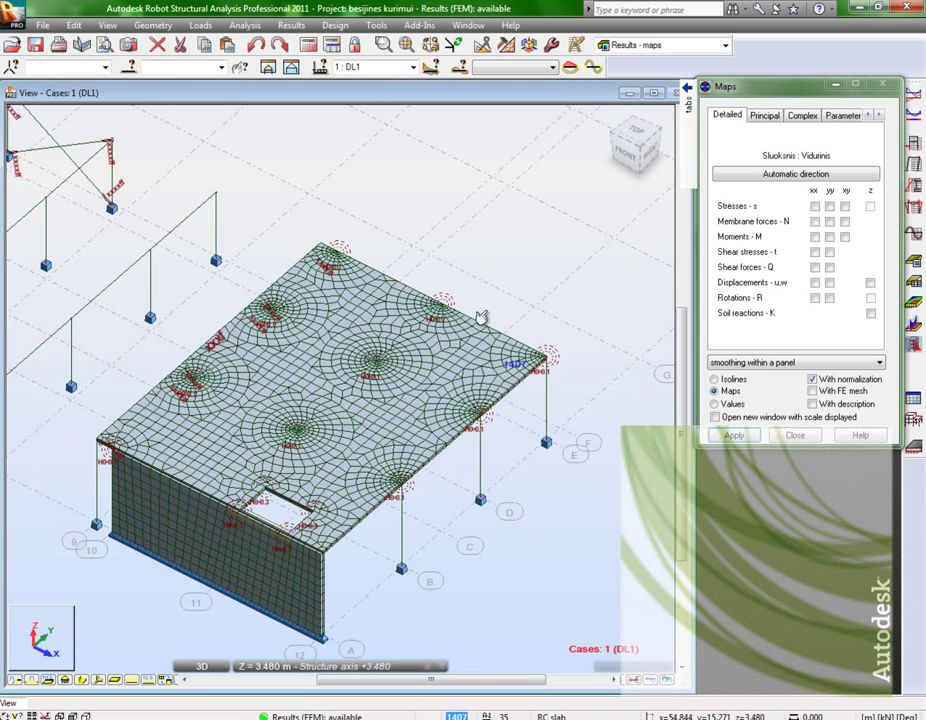
Step: Select load case 2 : Naudojimo and display the Mxx moment map on the panels
click(412, 67)
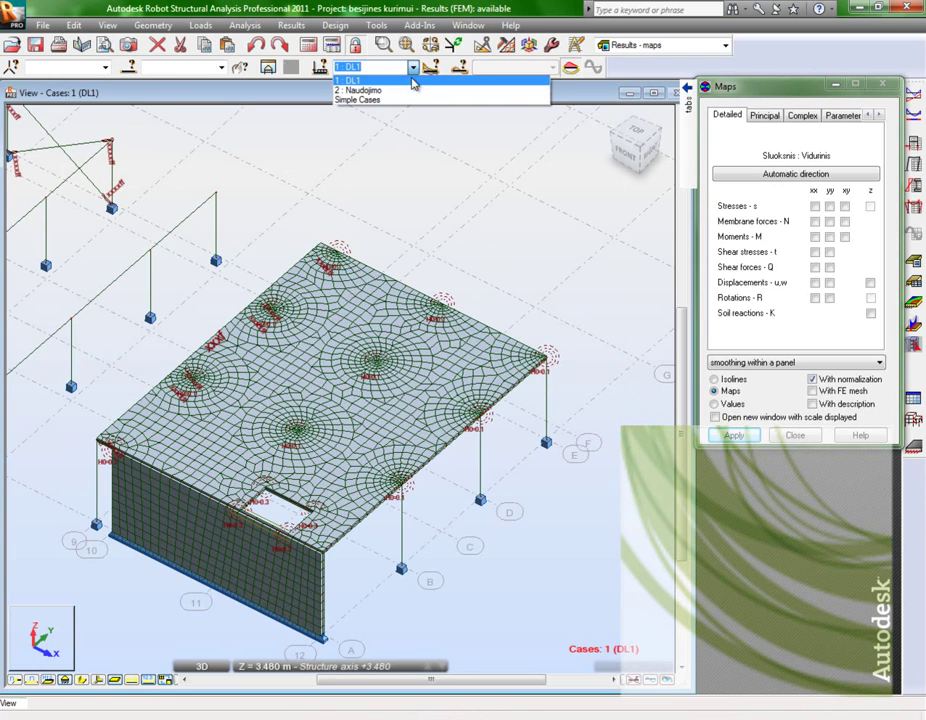
click(410, 91)
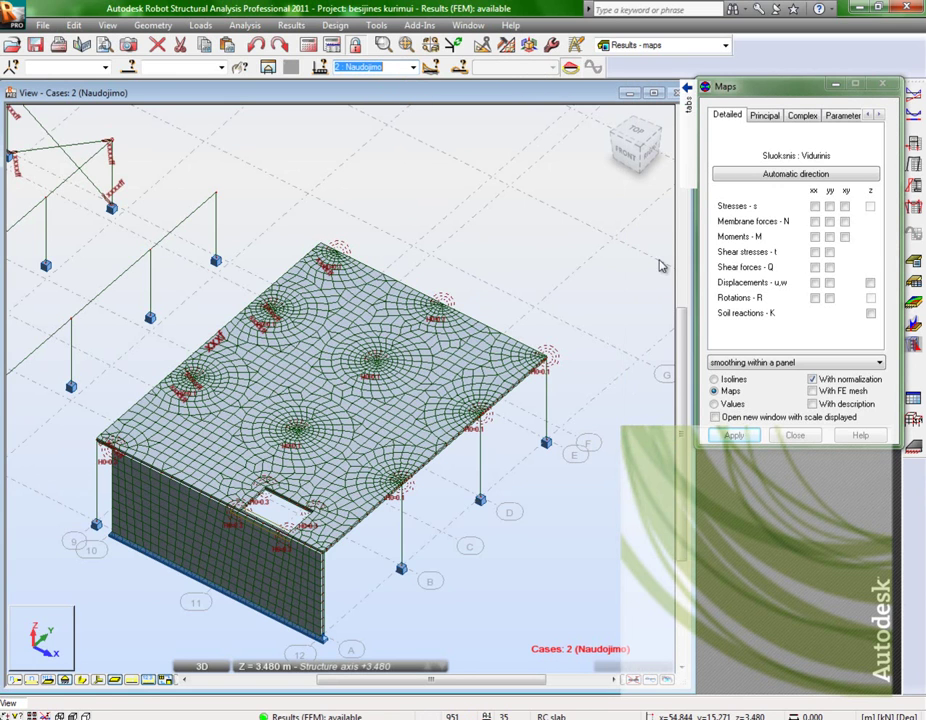
click(815, 237)
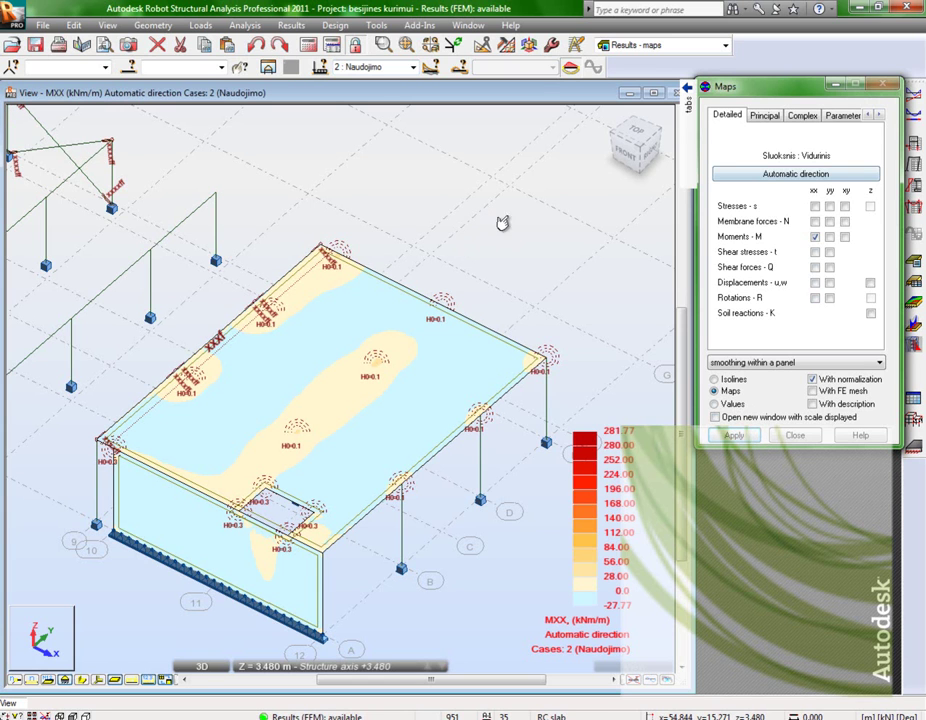
Step: Enable the reduction of forces above columns and walls in the map parameters
click(764, 114)
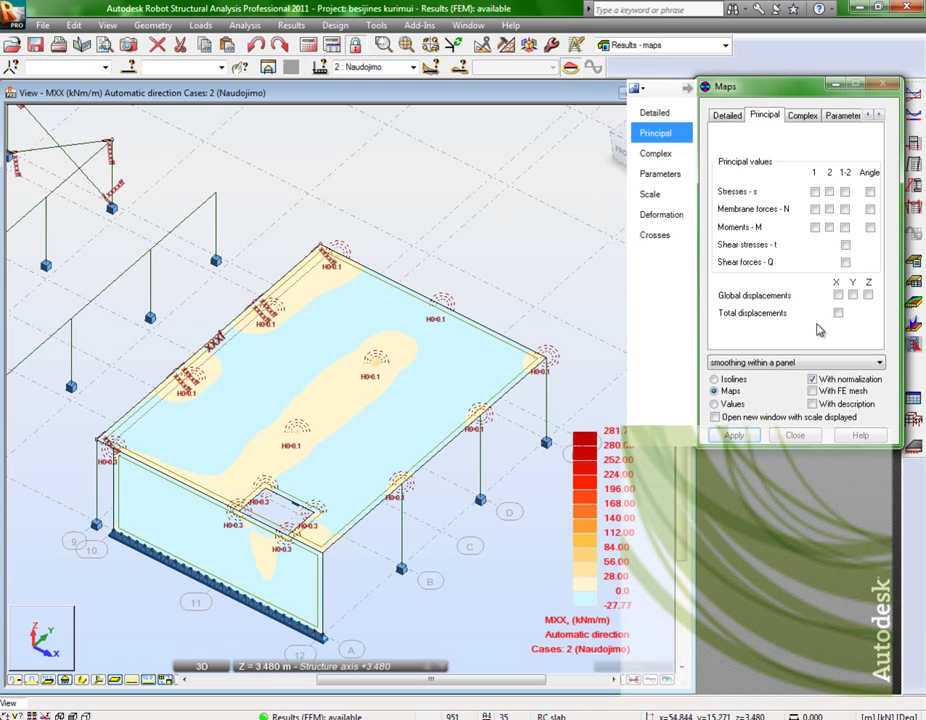
click(806, 115)
click(845, 115)
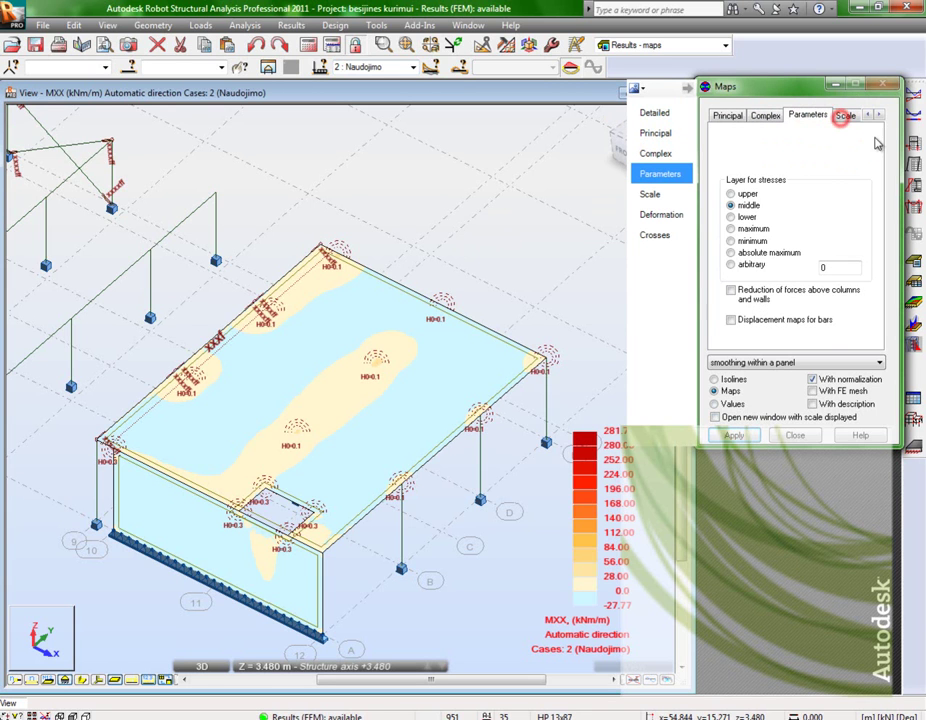
click(733, 291)
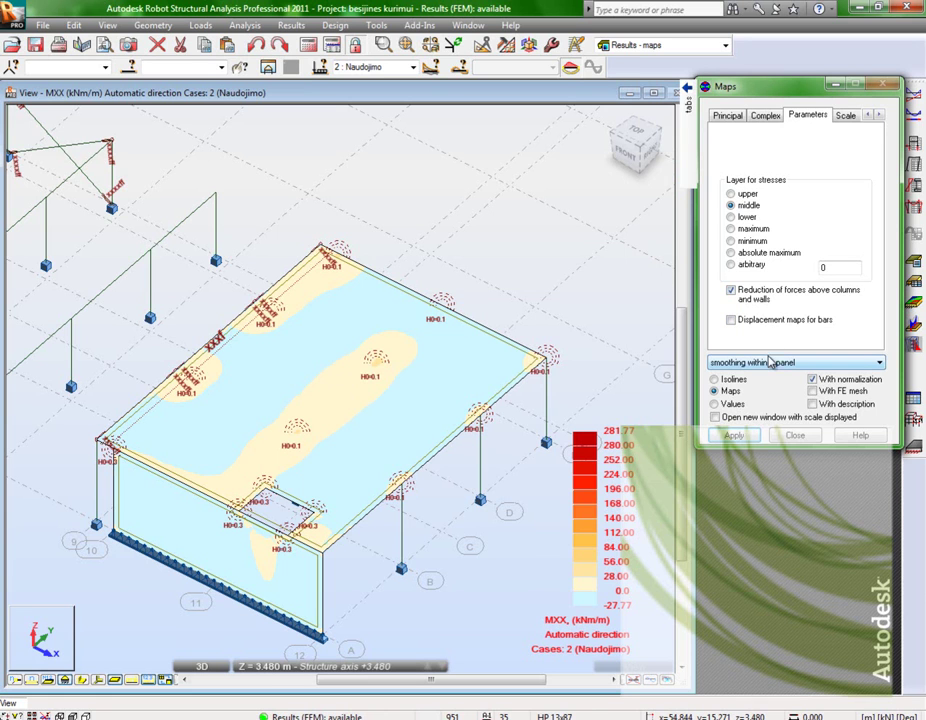
Step: Set the map's color palette to Basic, apply it, and return to the detailed map quantities
click(877, 116)
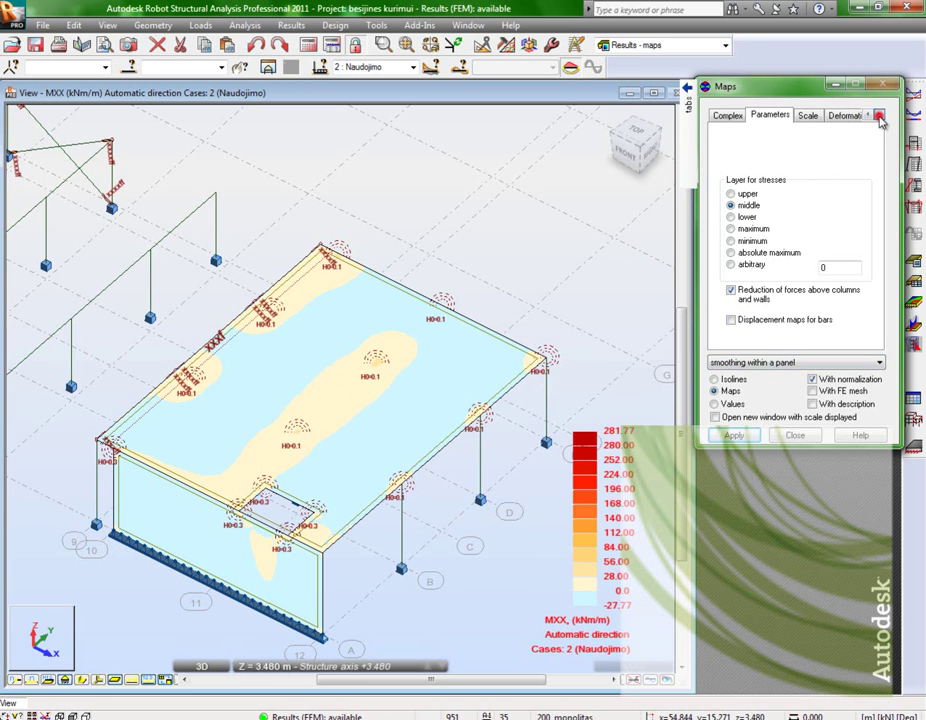
click(810, 116)
click(831, 150)
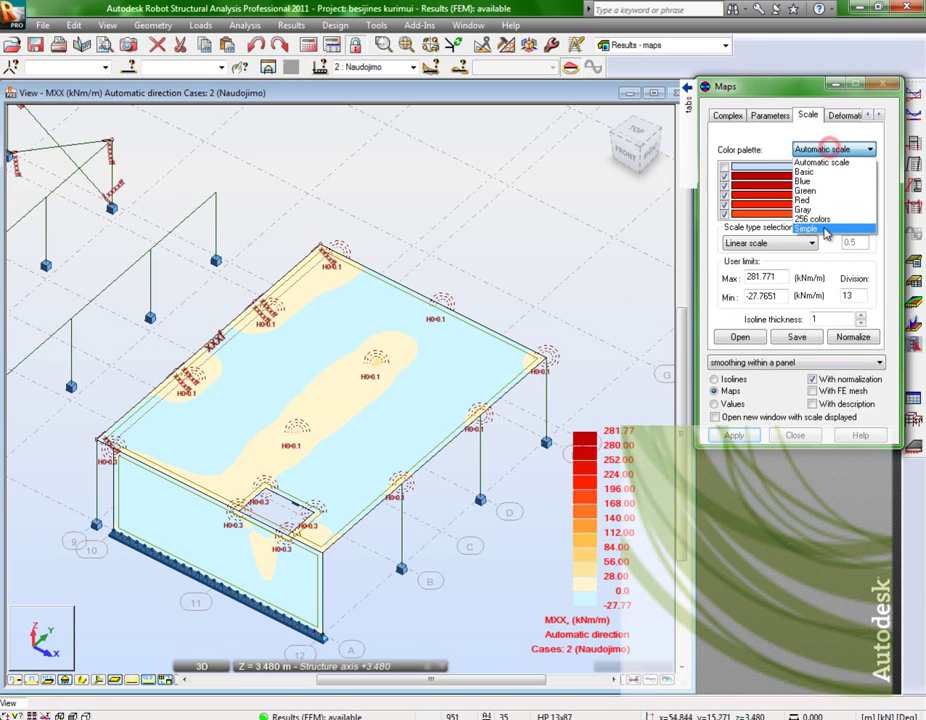
click(838, 173)
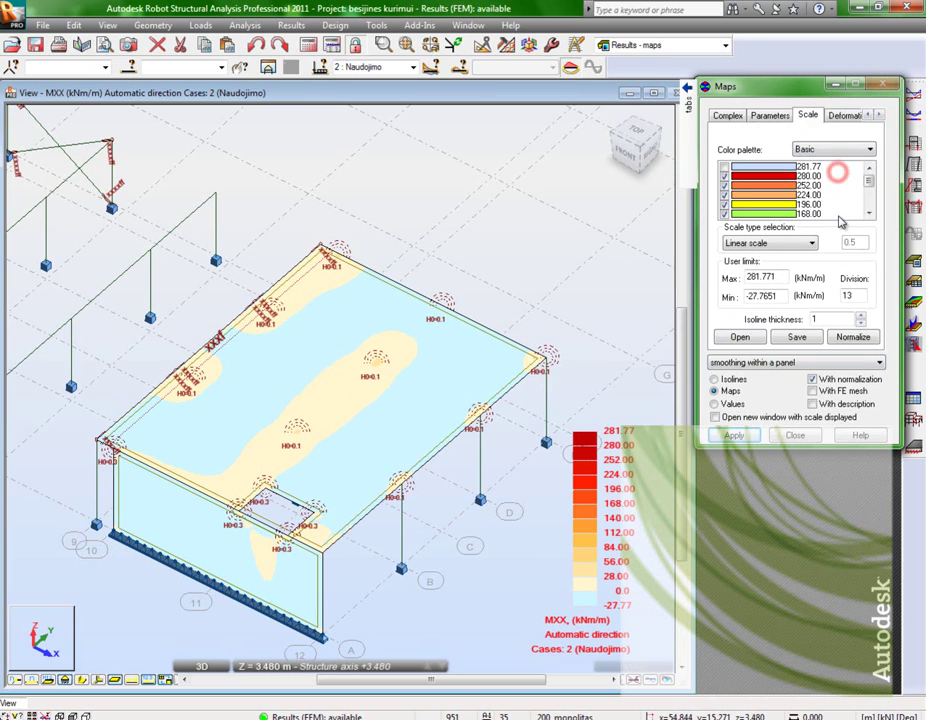
click(840, 116)
click(877, 116)
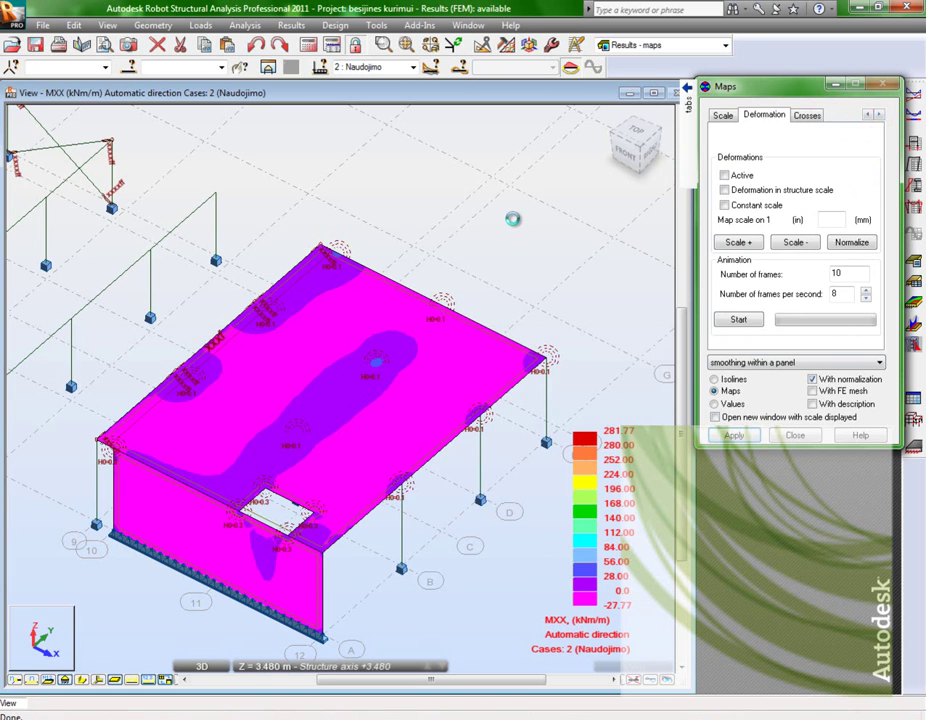
click(498, 242)
click(676, 117)
click(844, 333)
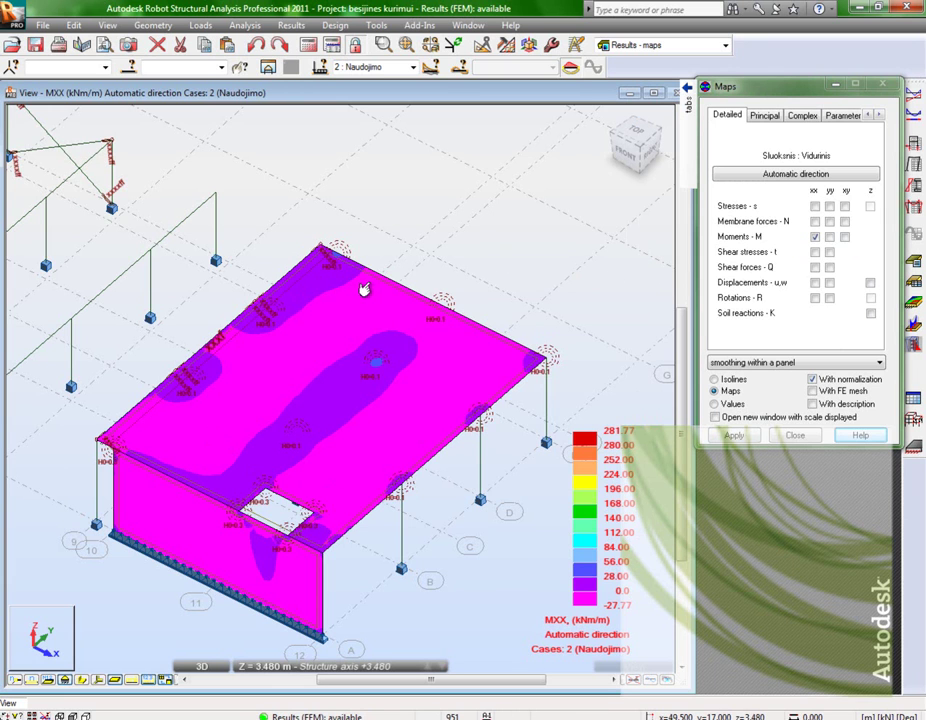
Step: Show the local coordinate systems of the bars and panels in the model view
right_click(446, 241)
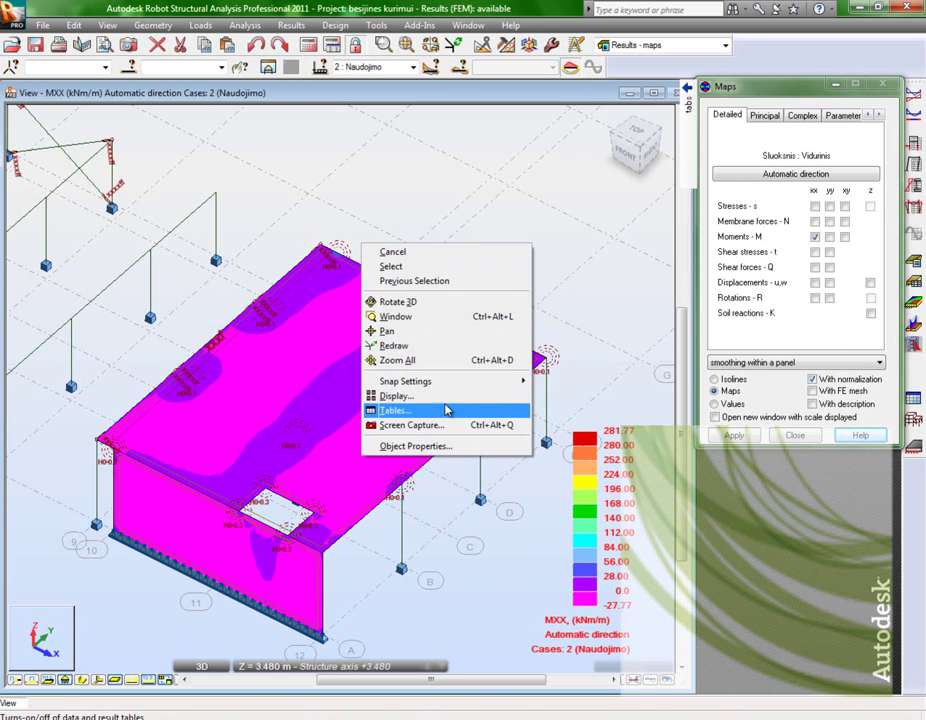
click(97, 681)
click(97, 681)
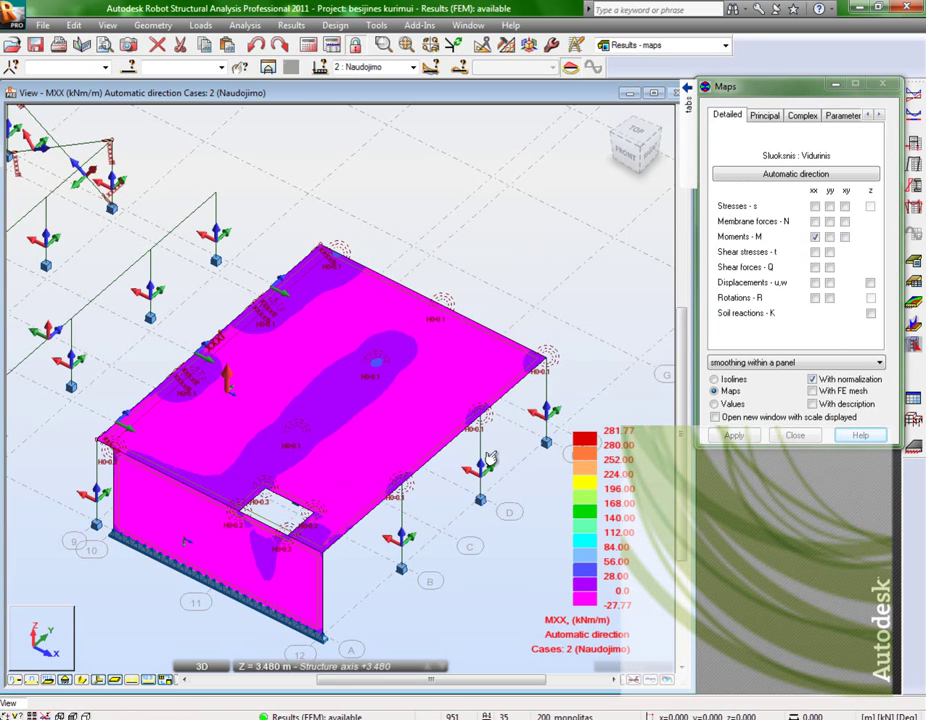
Step: Display the Myy moment map and switch back to Mxx, examining the moment concentrations above the interior columns
click(829, 237)
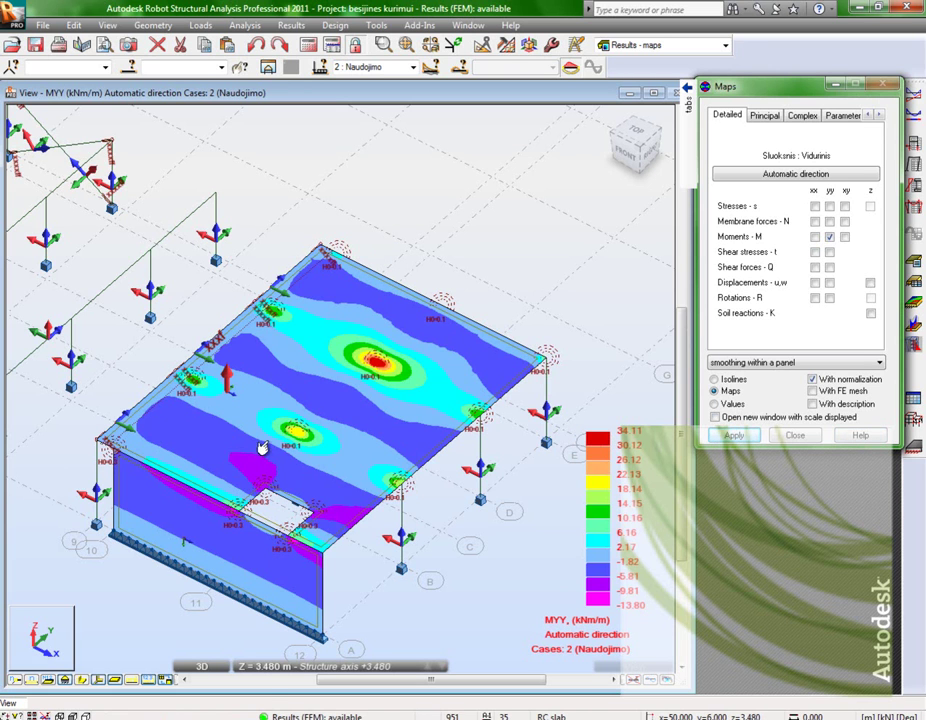
scroll(554, 240, up, 1)
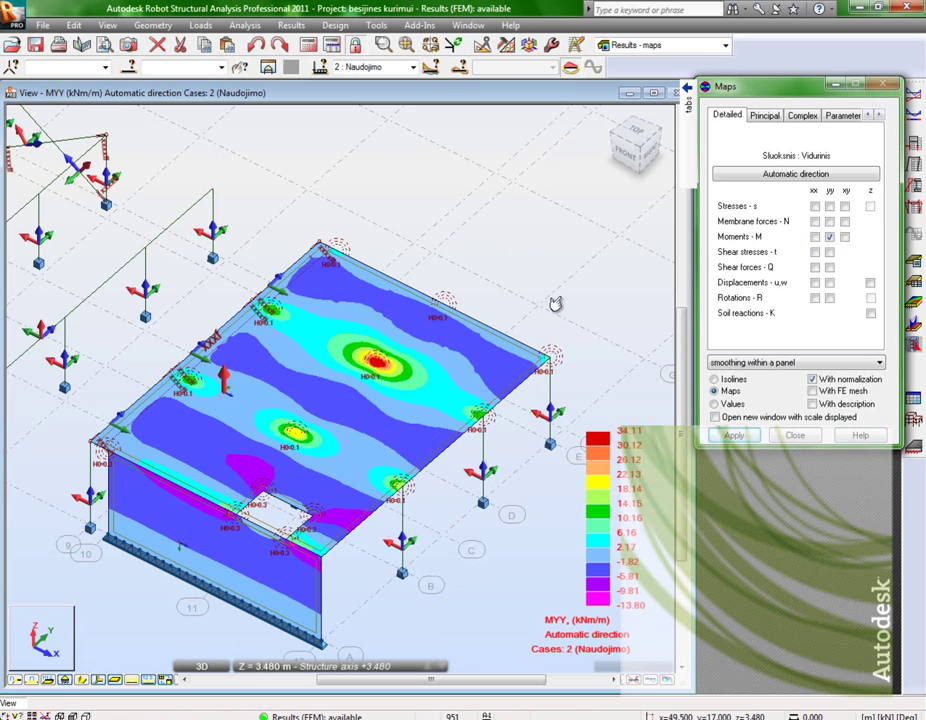
click(815, 237)
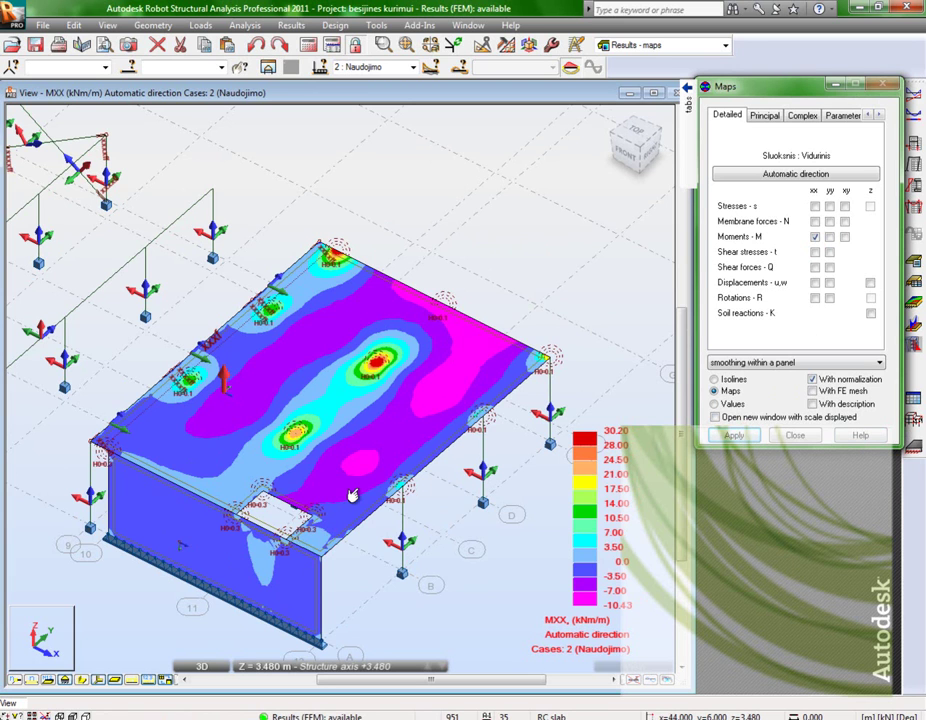
click(493, 268)
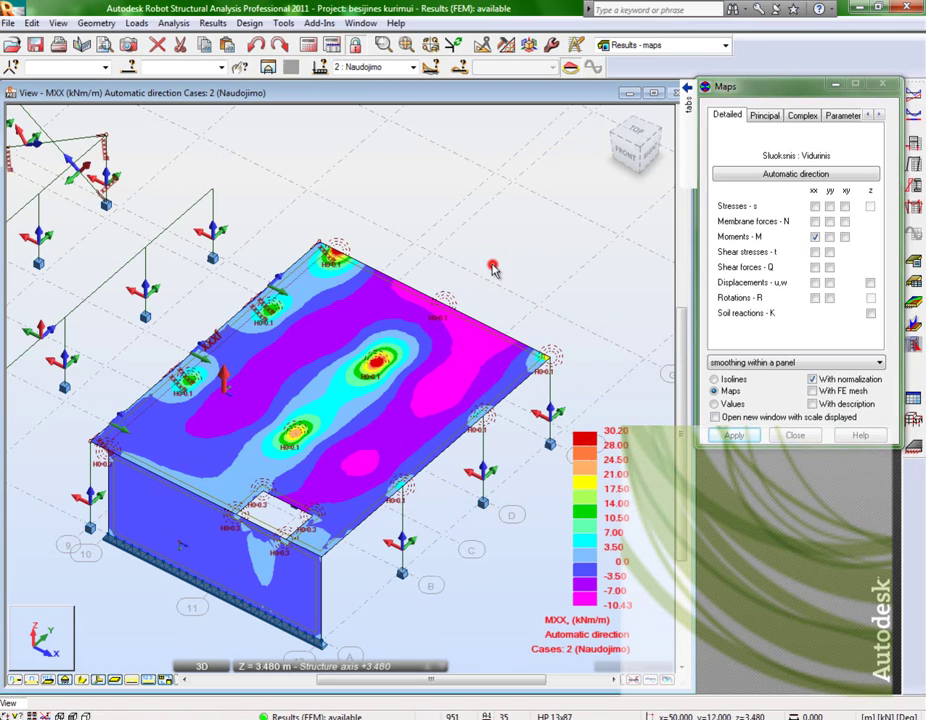
scroll(385, 372, up, 5)
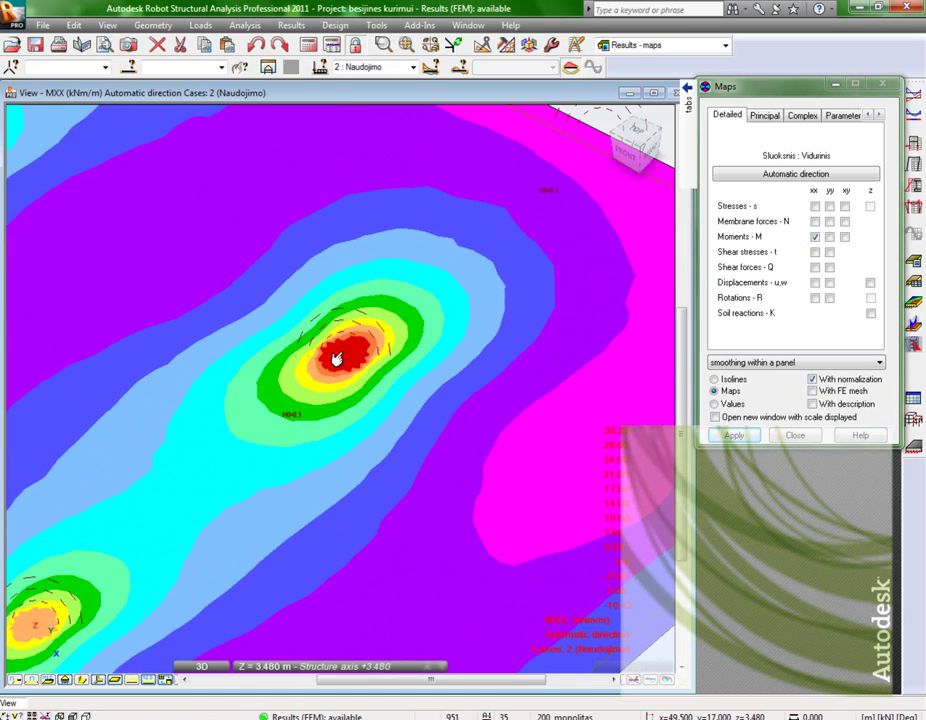
scroll(339, 355, down, 8)
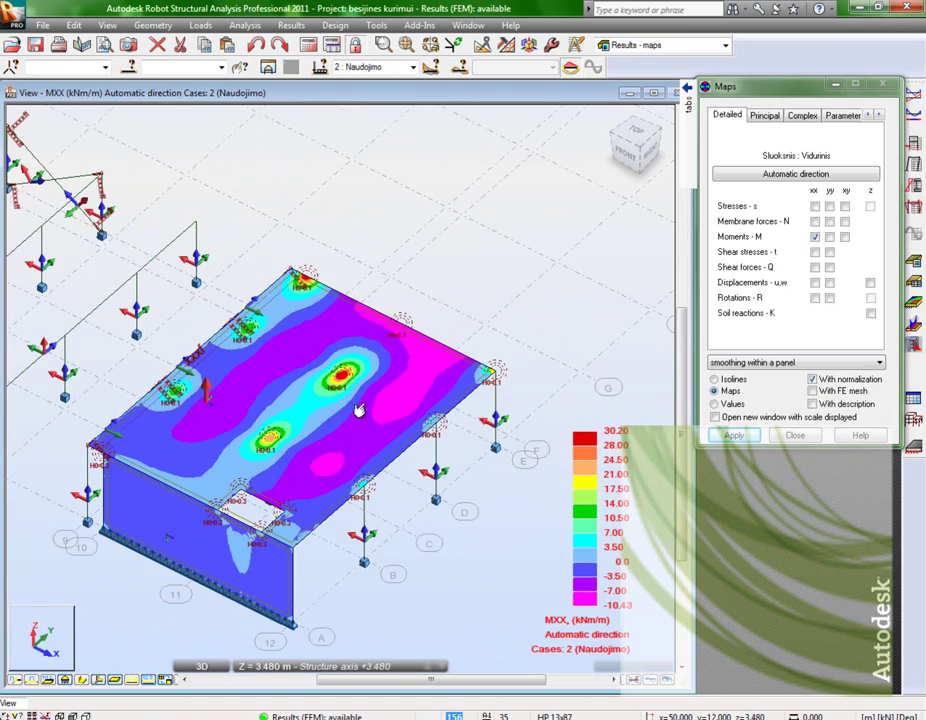
Step: Turn on value descriptions for the Mxx map and indicate two label points on the slab near the opening
click(818, 405)
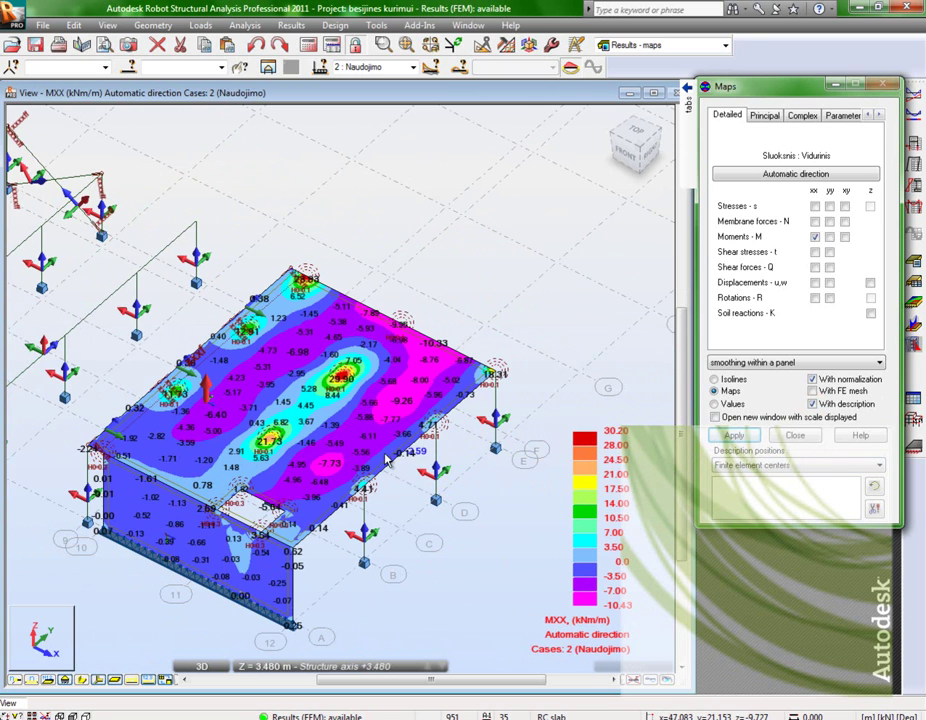
click(270, 478)
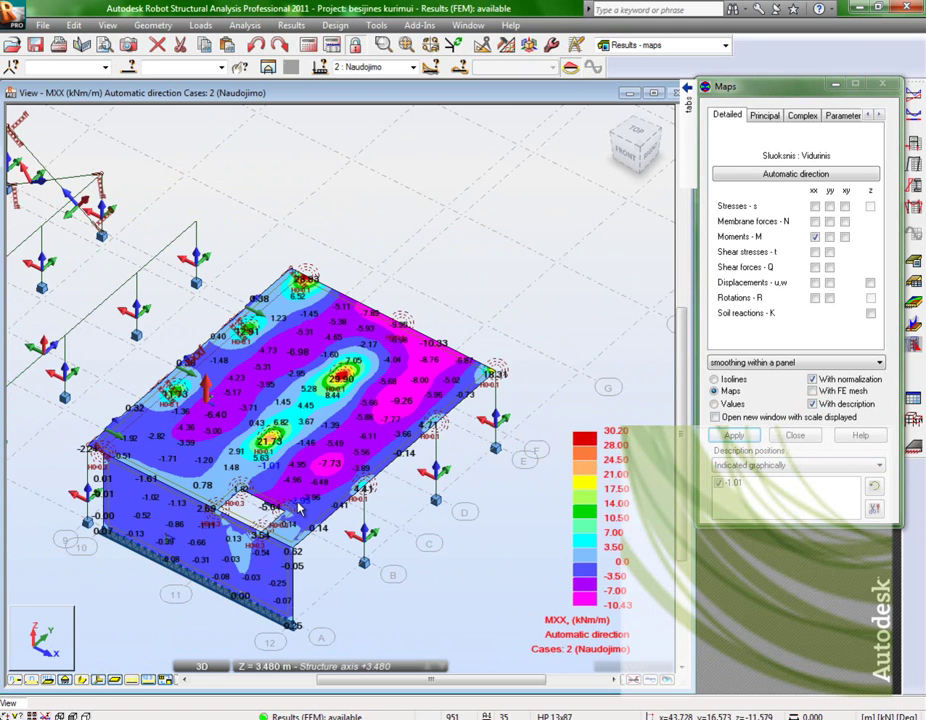
click(300, 558)
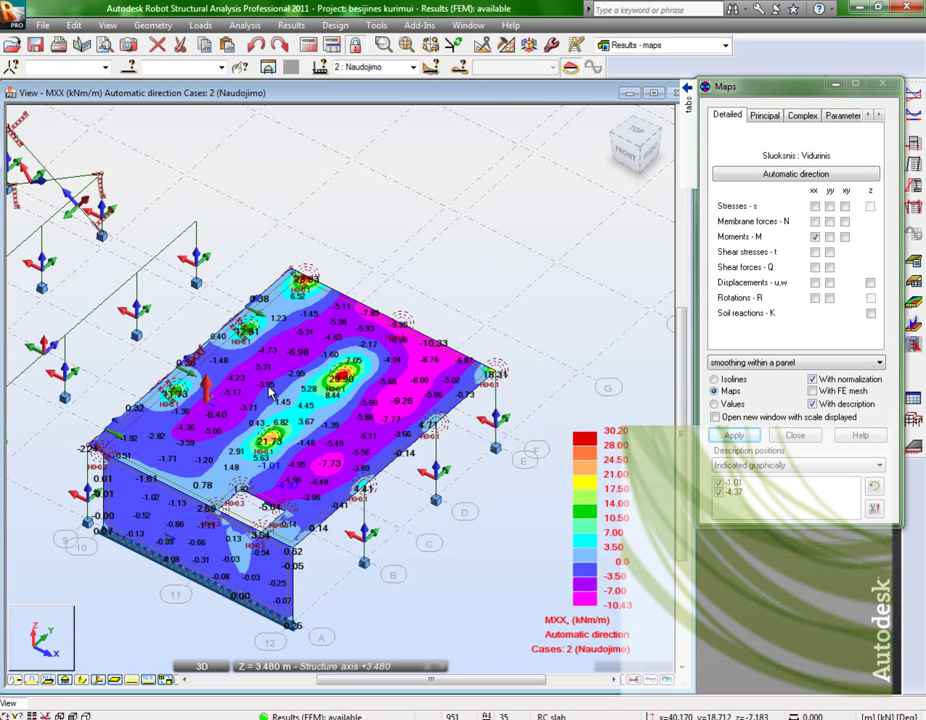
Step: Switch the described moment map from Mxx to Myy and apply it
click(831, 236)
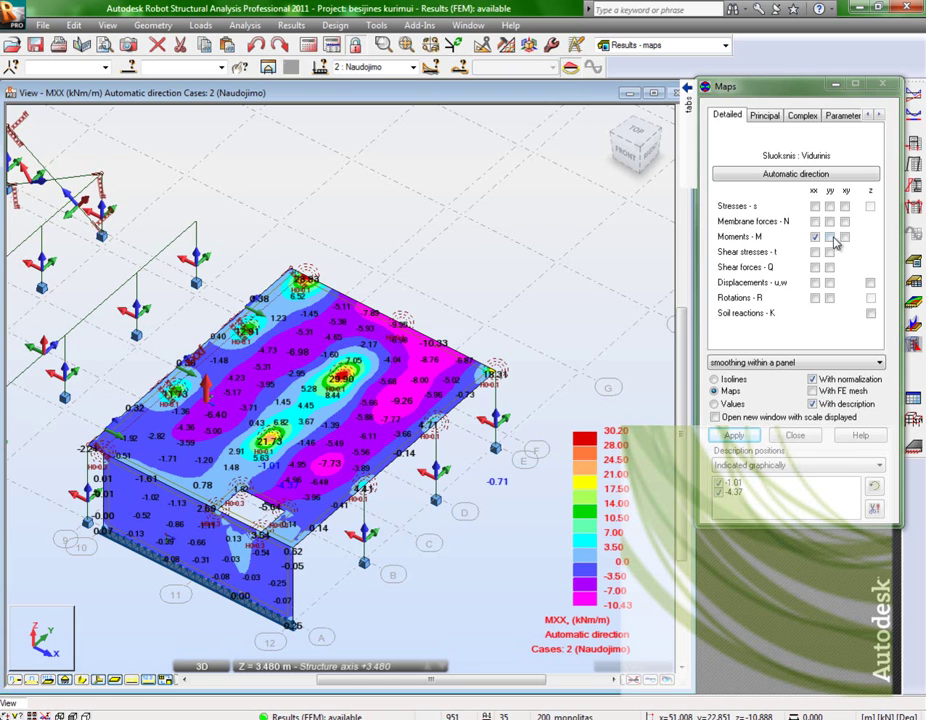
click(738, 435)
click(743, 437)
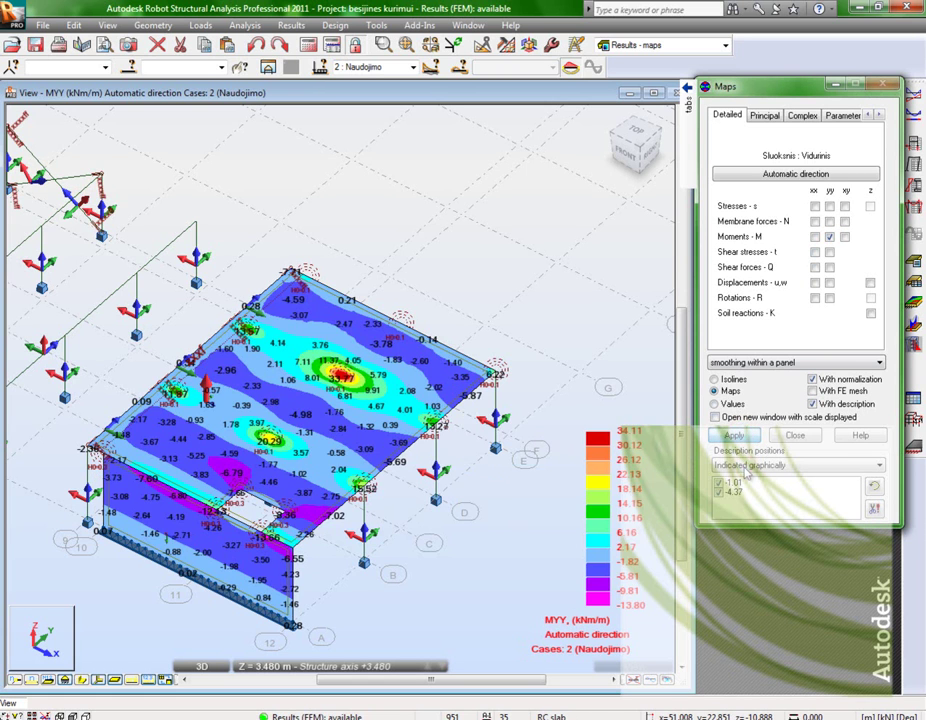
Step: Set the description positions to Finite element centers and apply them to the Myy map
click(745, 468)
click(746, 466)
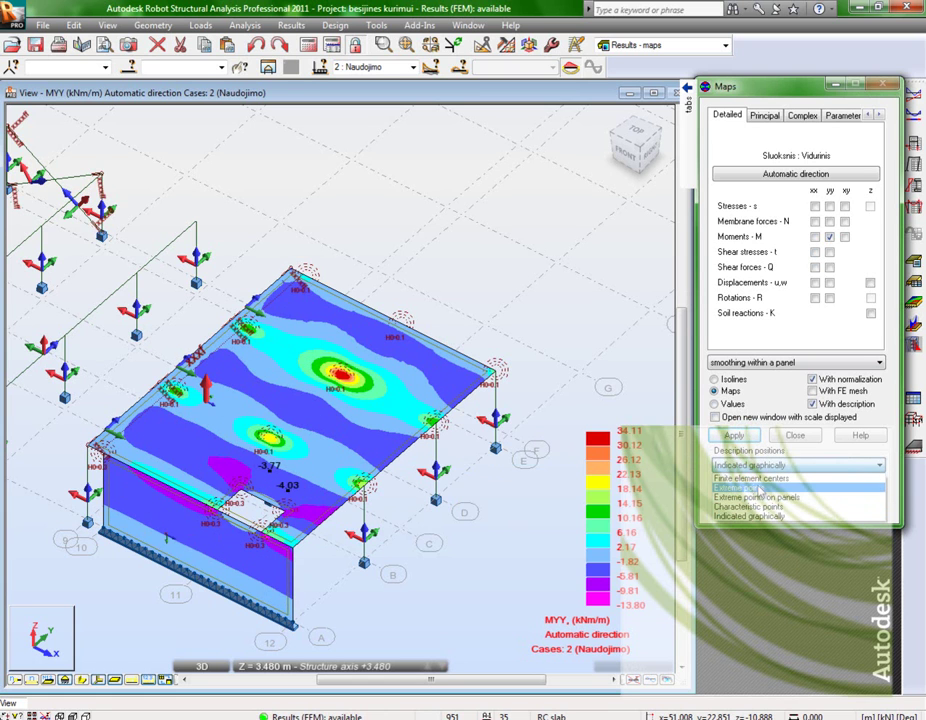
click(750, 478)
click(733, 436)
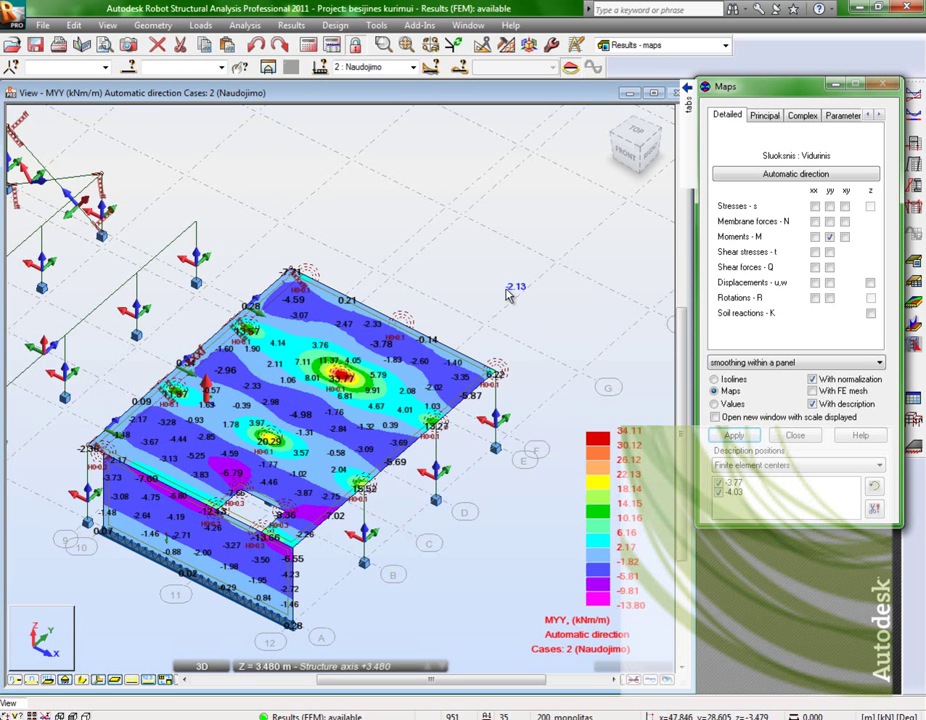
Step: Compare the Myy moments above the columns with the reduction of forces above columns and walls disabled and re-enabled
click(843, 115)
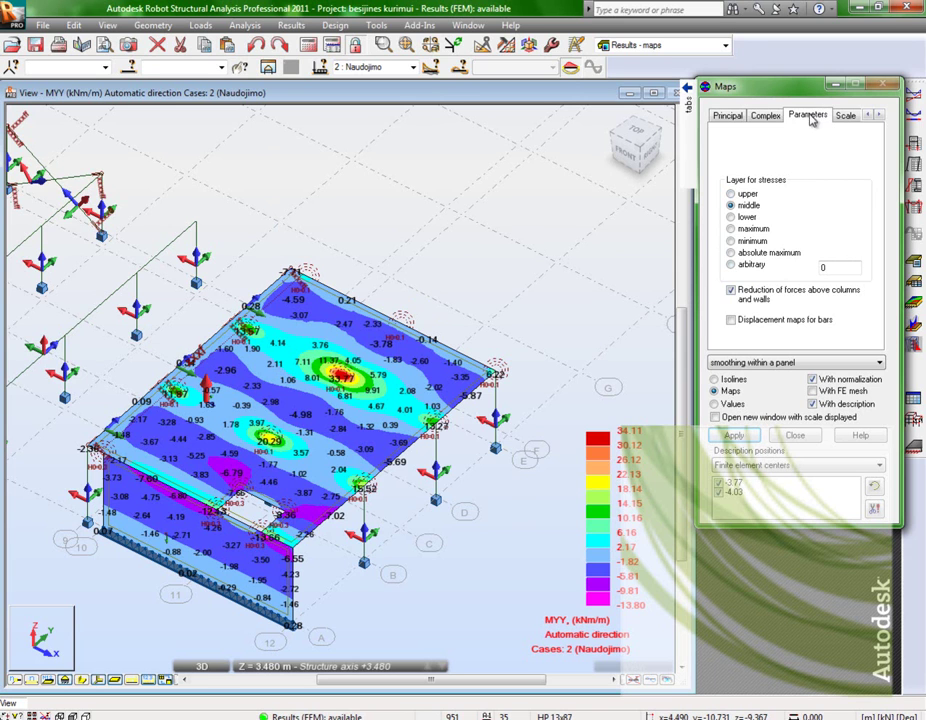
click(731, 291)
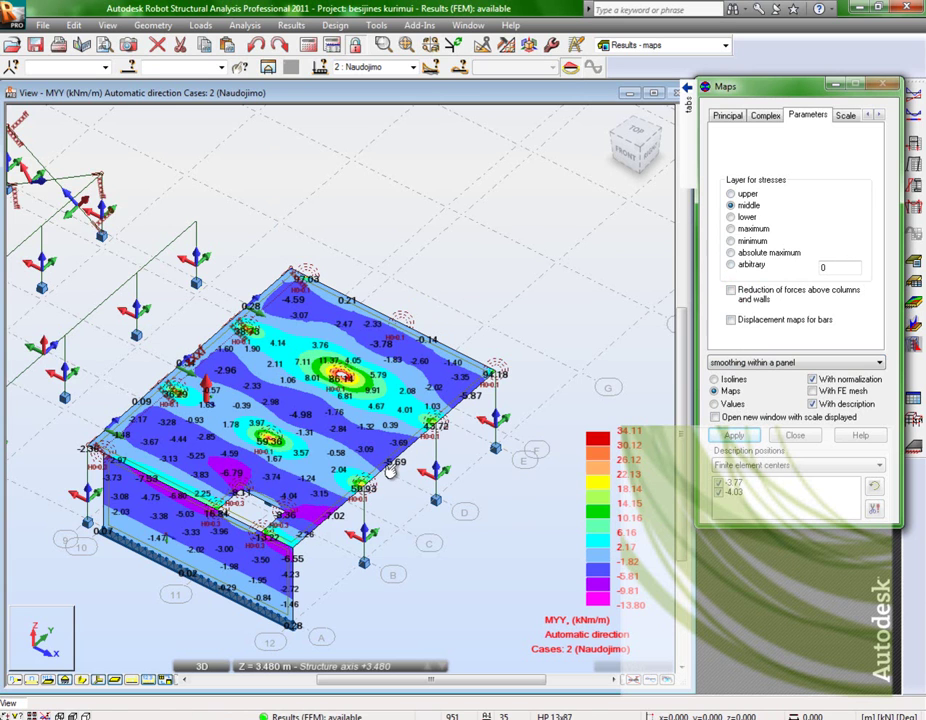
click(731, 292)
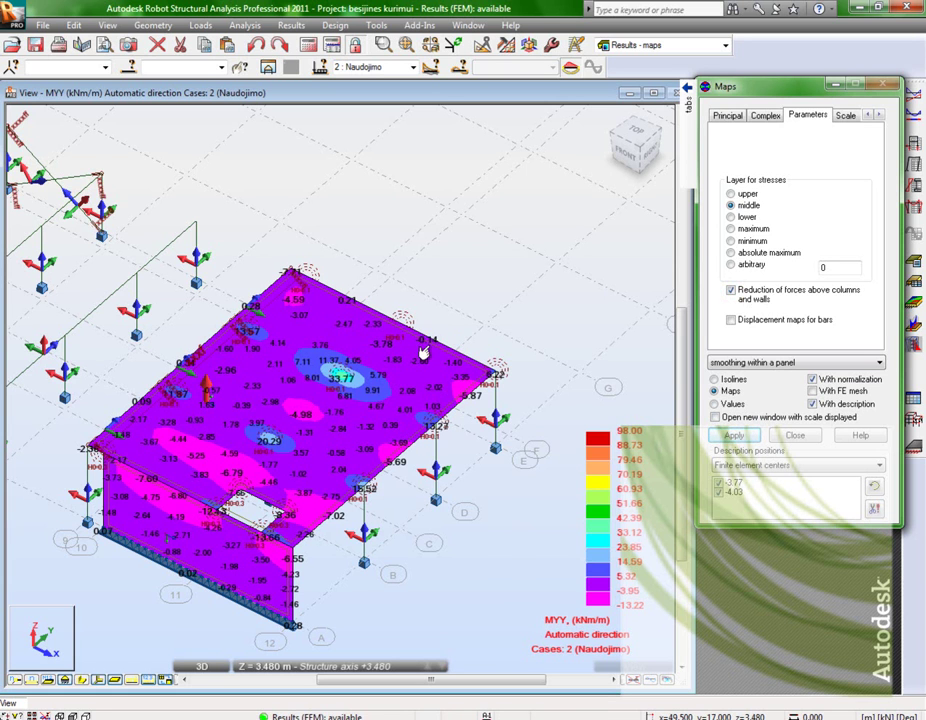
click(371, 234)
scroll(509, 349, down, 2)
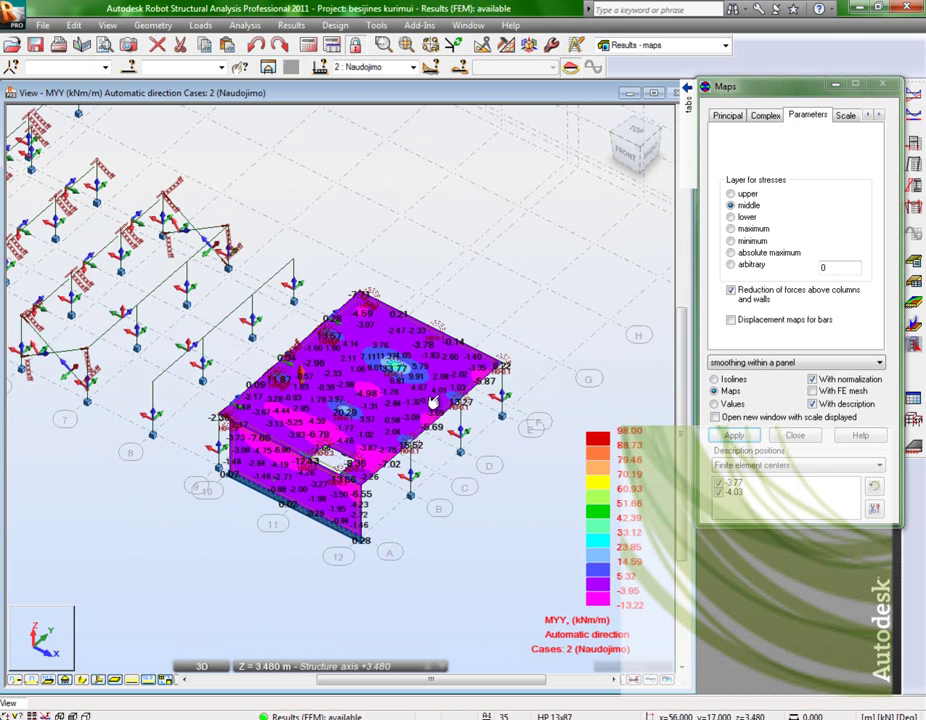
scroll(433, 400, up, 2)
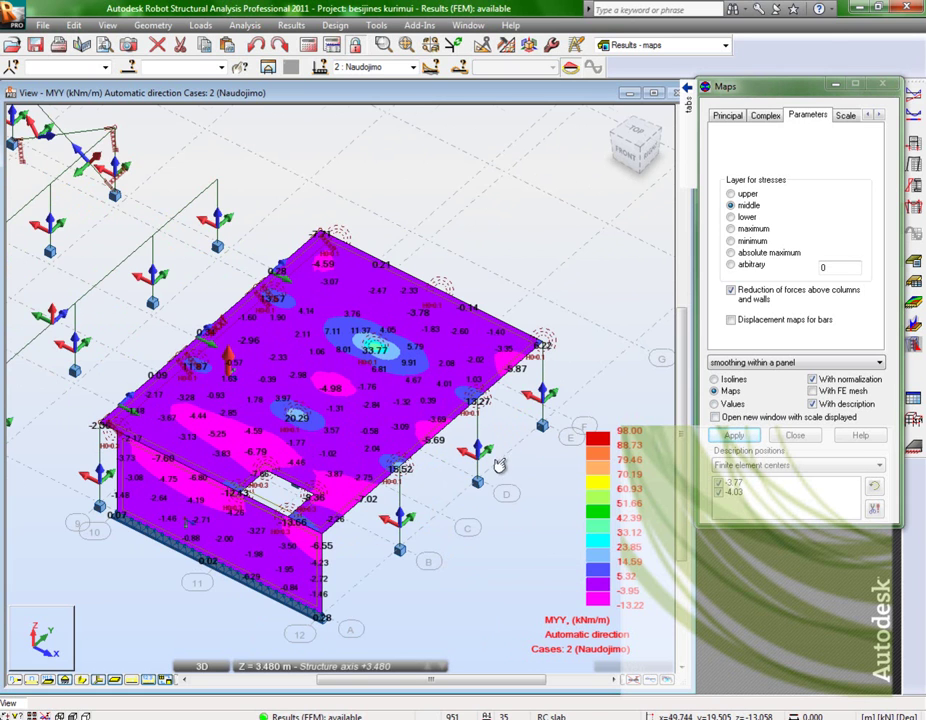
Step: Display the Qxx shear force map of the slab, followed by the Qyy shear force map
scroll(520, 515, down, 2)
click(687, 95)
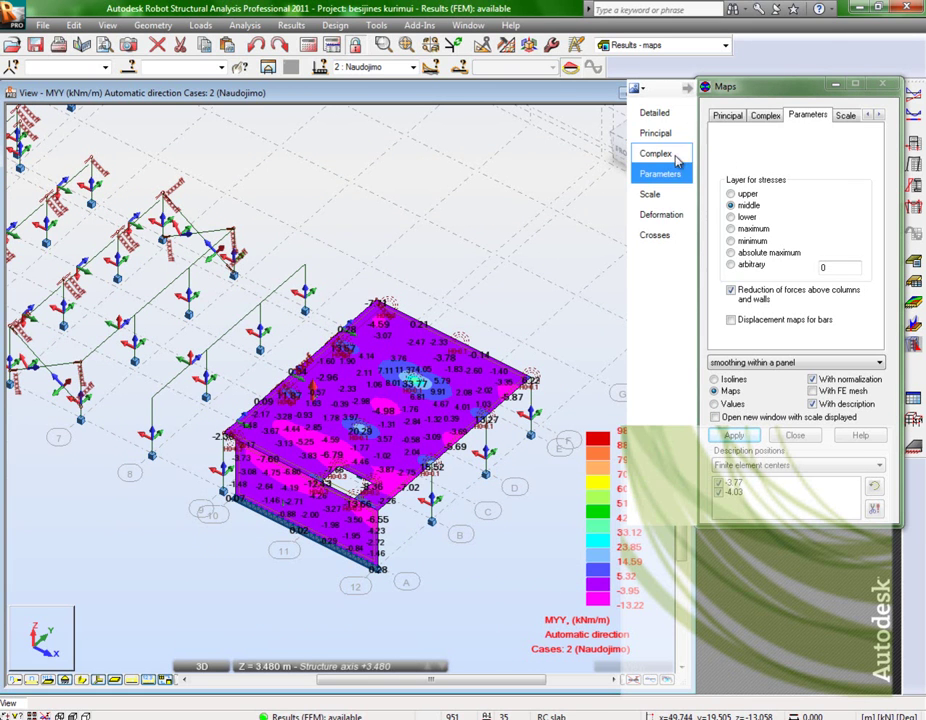
click(655, 113)
click(830, 237)
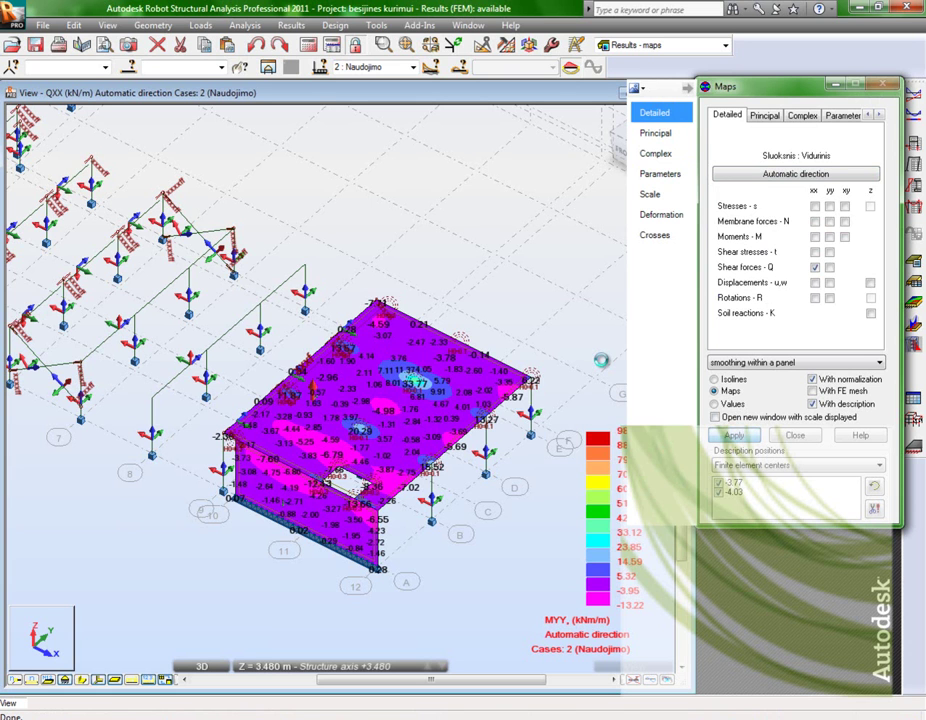
click(517, 310)
scroll(470, 440, up, 2)
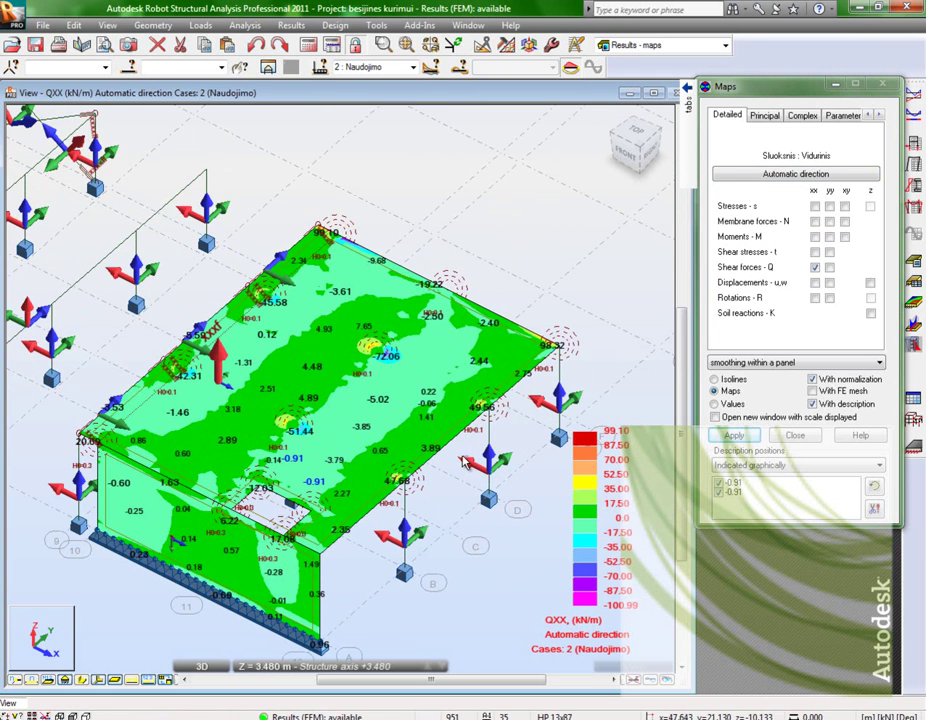
click(288, 430)
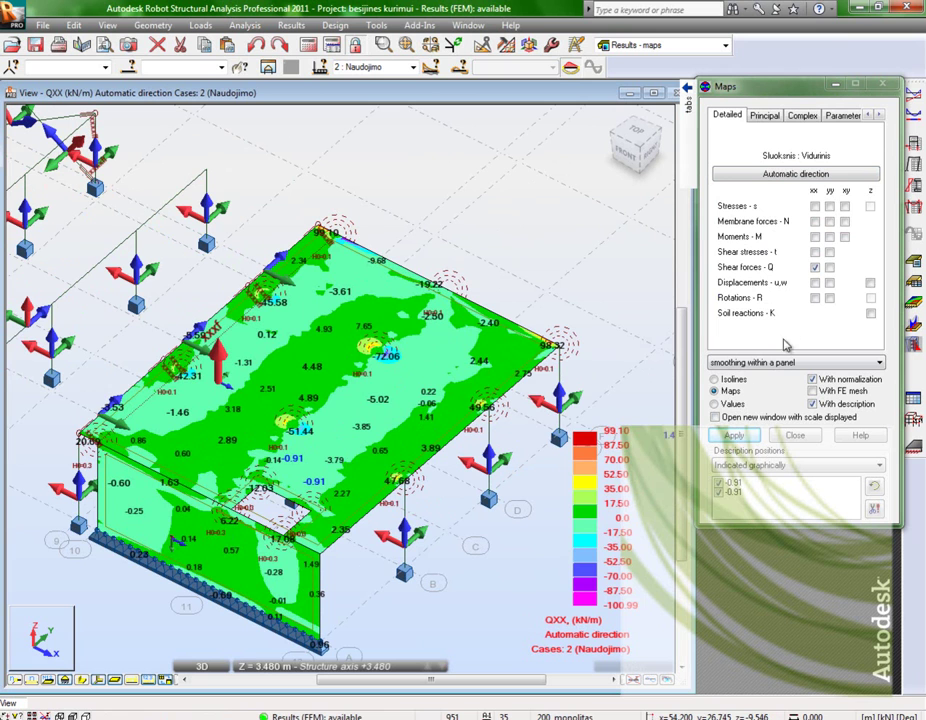
click(829, 267)
click(829, 267)
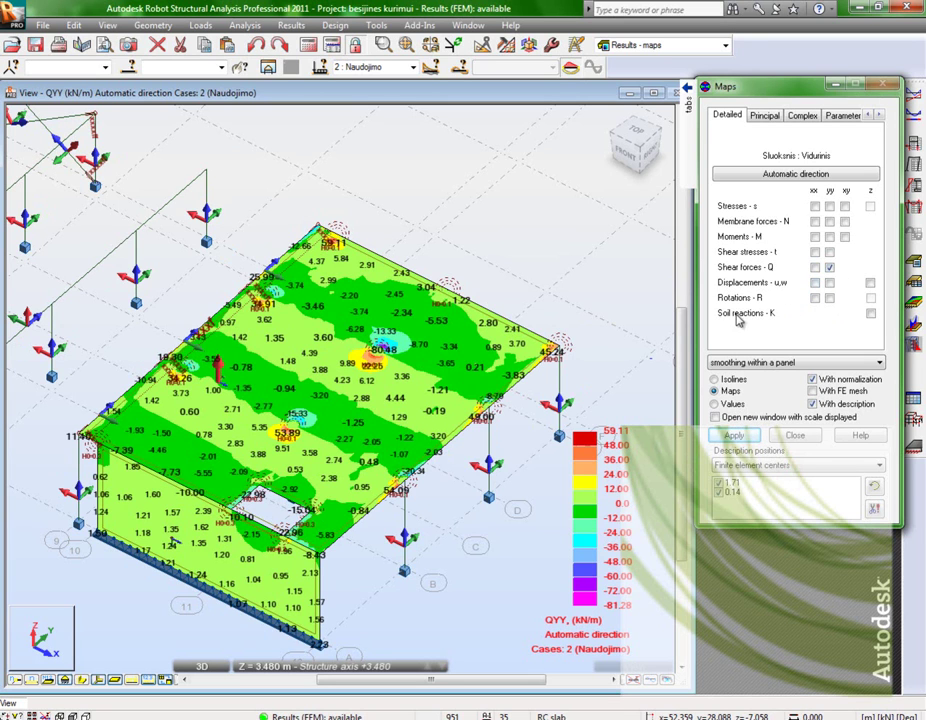
Step: Display the map of z displacements and examine the slab's deflection along the outer edge from several sides
click(870, 285)
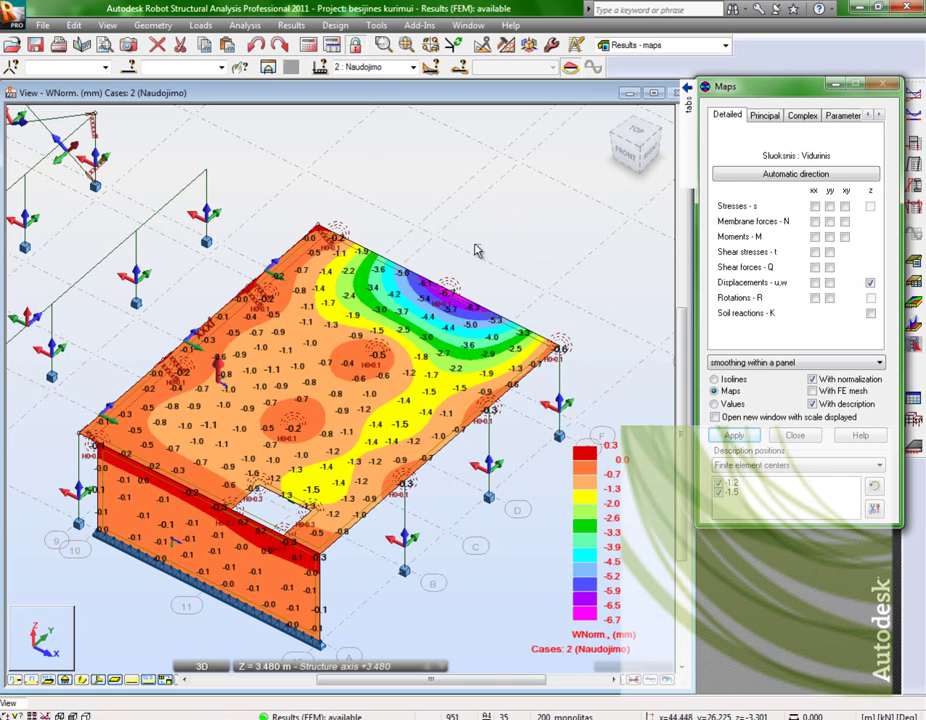
shift+middle_drag(480, 450, 480, 290)
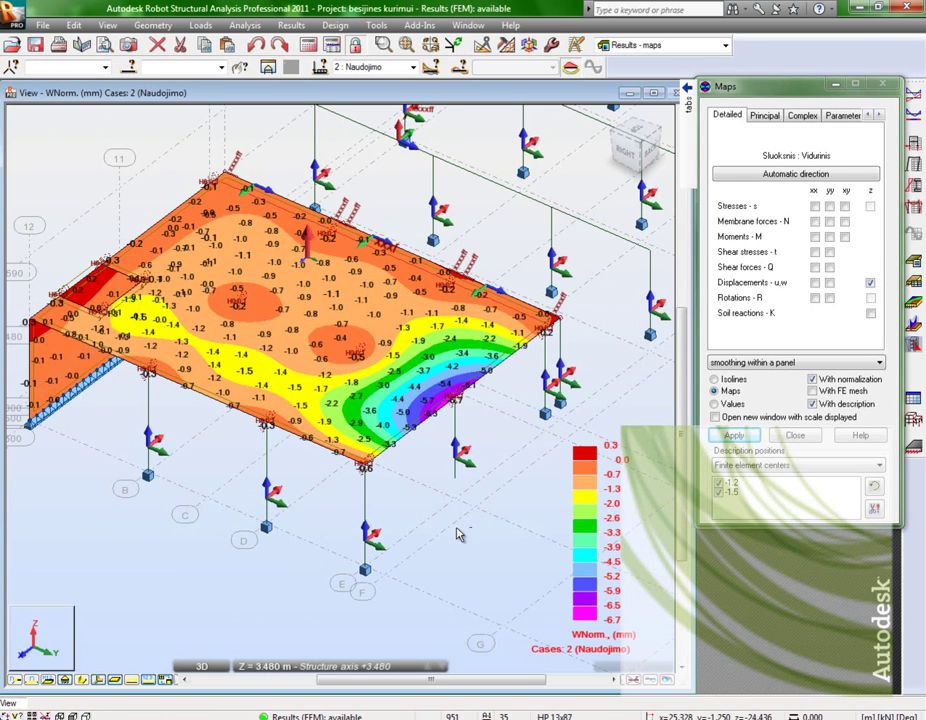
shift+middle_drag(407, 541, 482, 514)
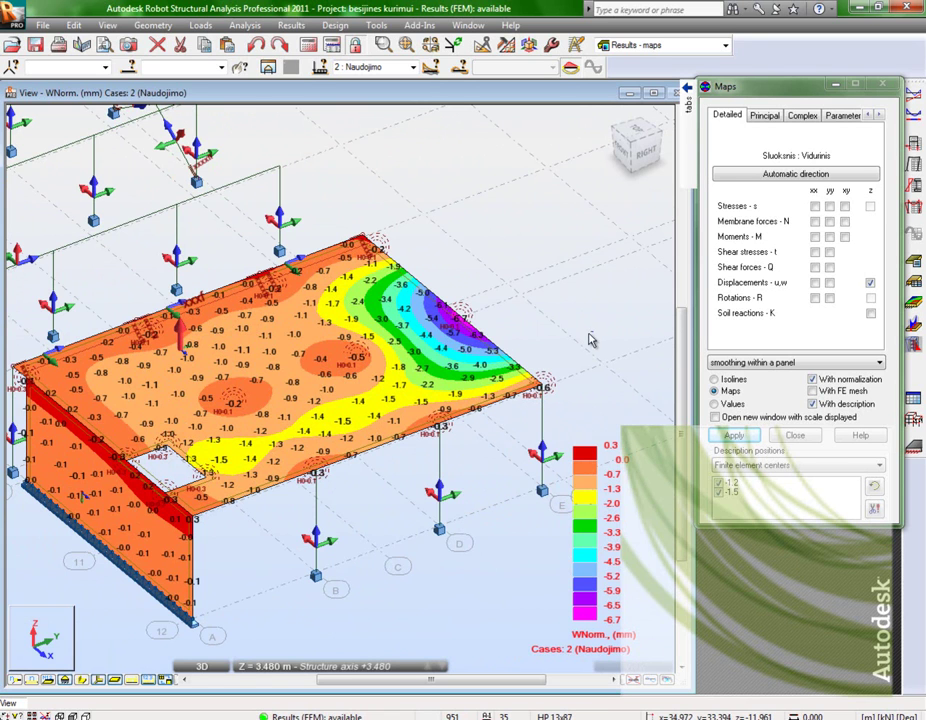
Step: Turn off the value descriptions on the displacement map and apply the change
click(795, 466)
click(795, 478)
click(812, 404)
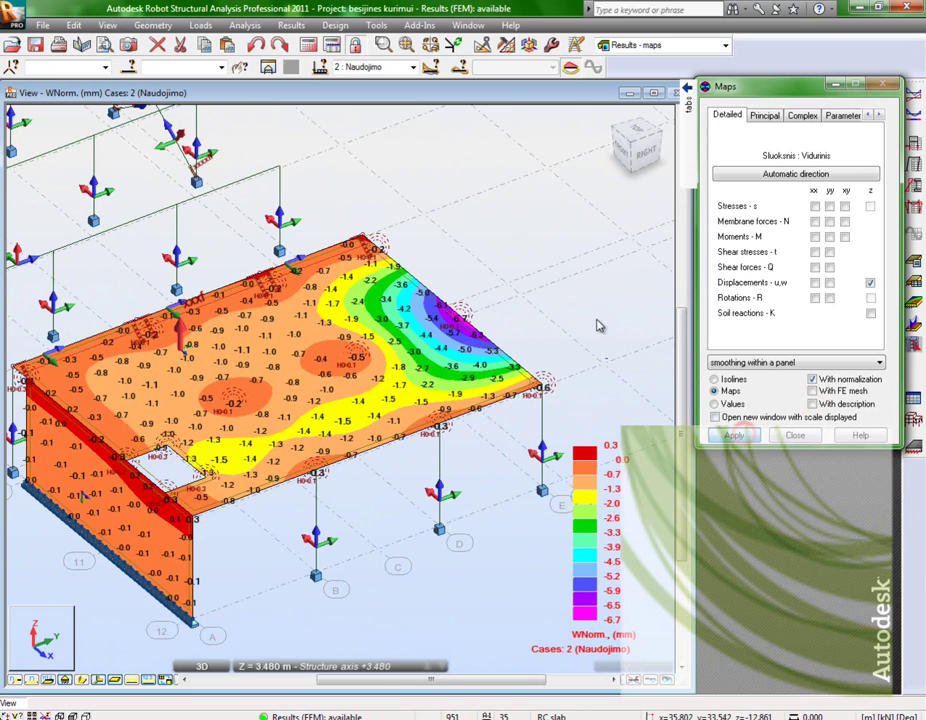
Step: Assign the nodal support Standi to the base of the unsupported column under the middle of the slab's outer edge
shift+middle_drag(591, 337, 533, 440)
click(913, 422)
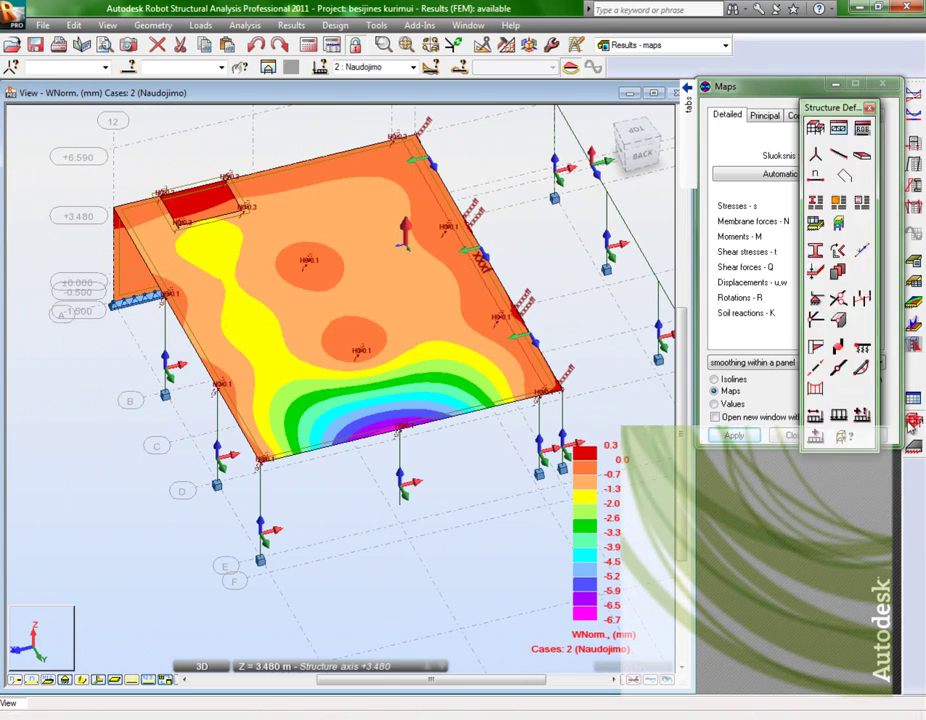
click(838, 320)
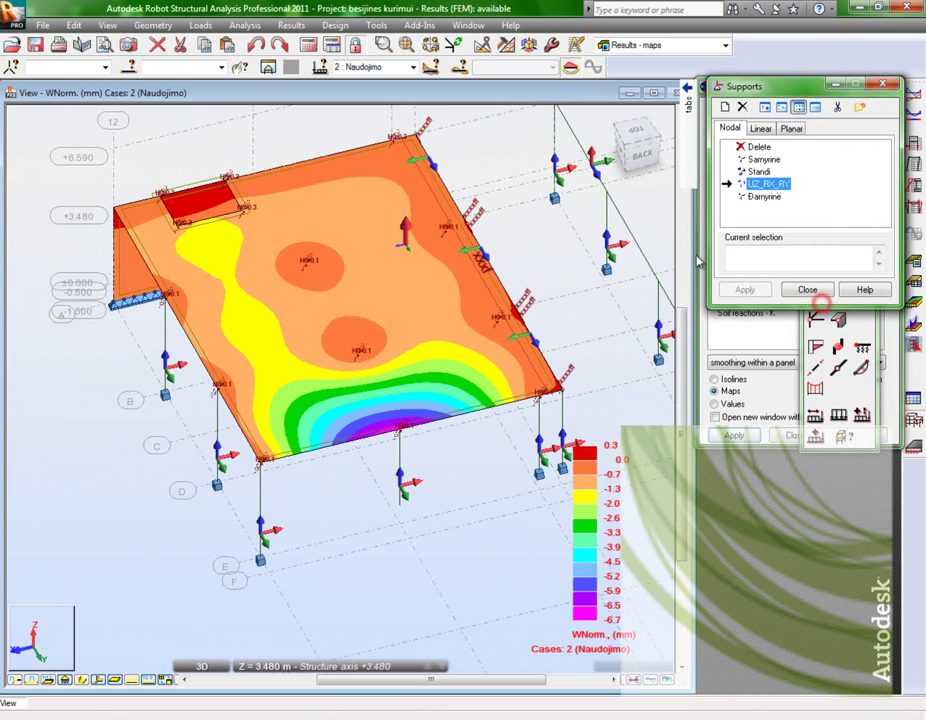
click(760, 171)
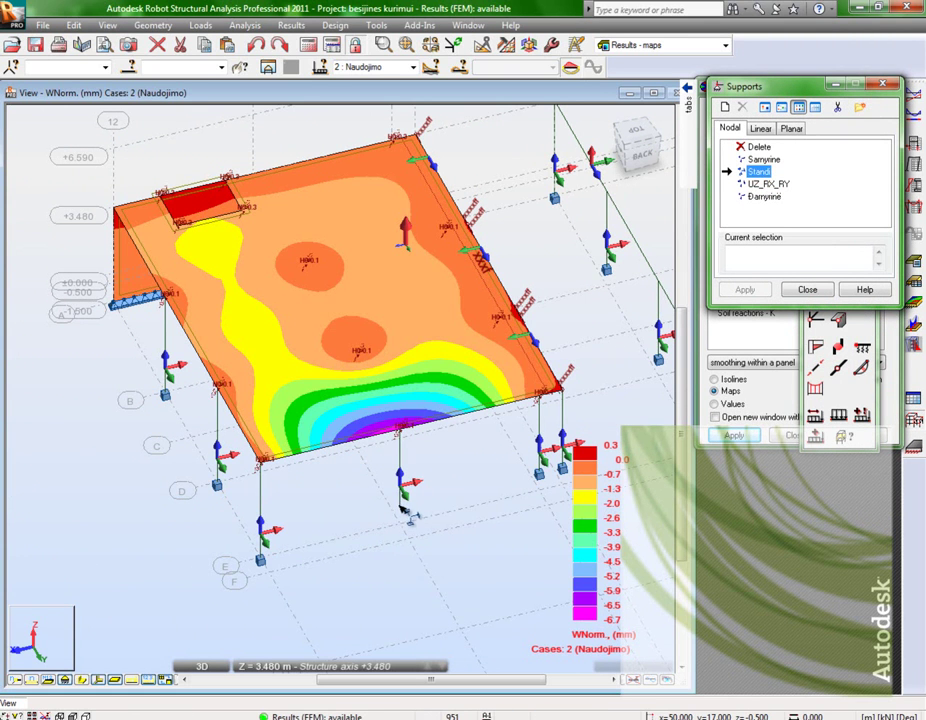
click(403, 506)
click(728, 256)
drag(362, 484, 414, 522)
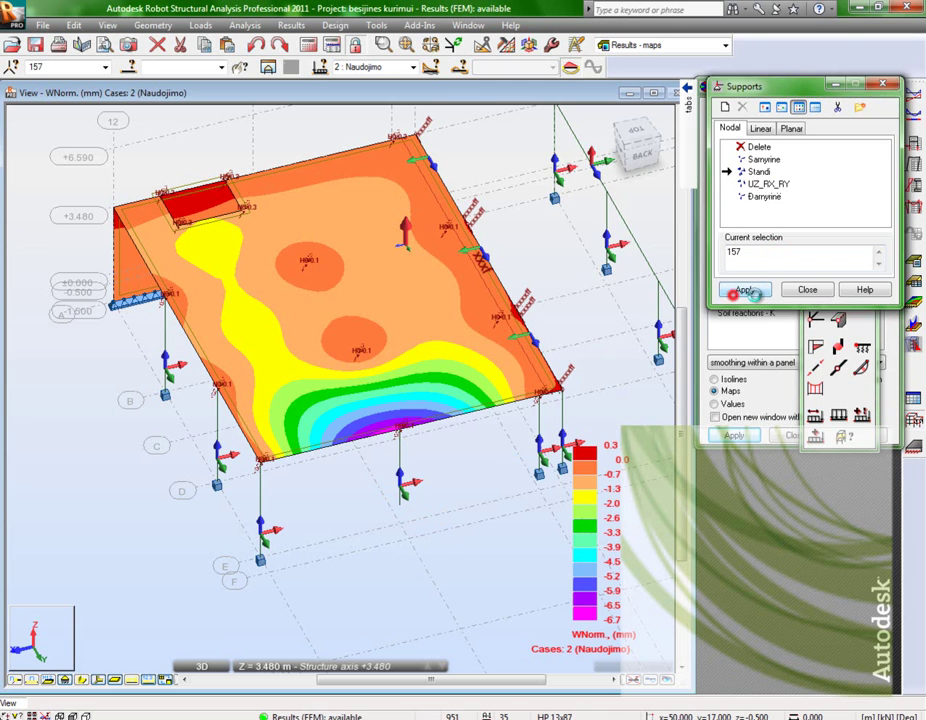
click(742, 289)
click(523, 405)
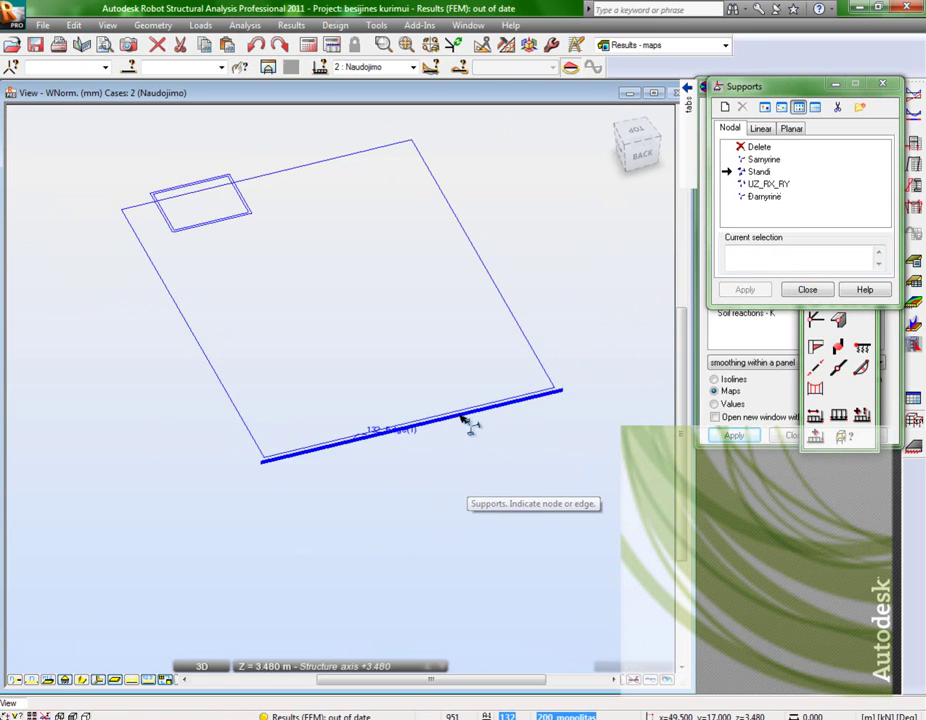
click(806, 290)
Step: Recalculate the structure and display the slab's Mxx moment map, followed by the Myy moment map
click(311, 45)
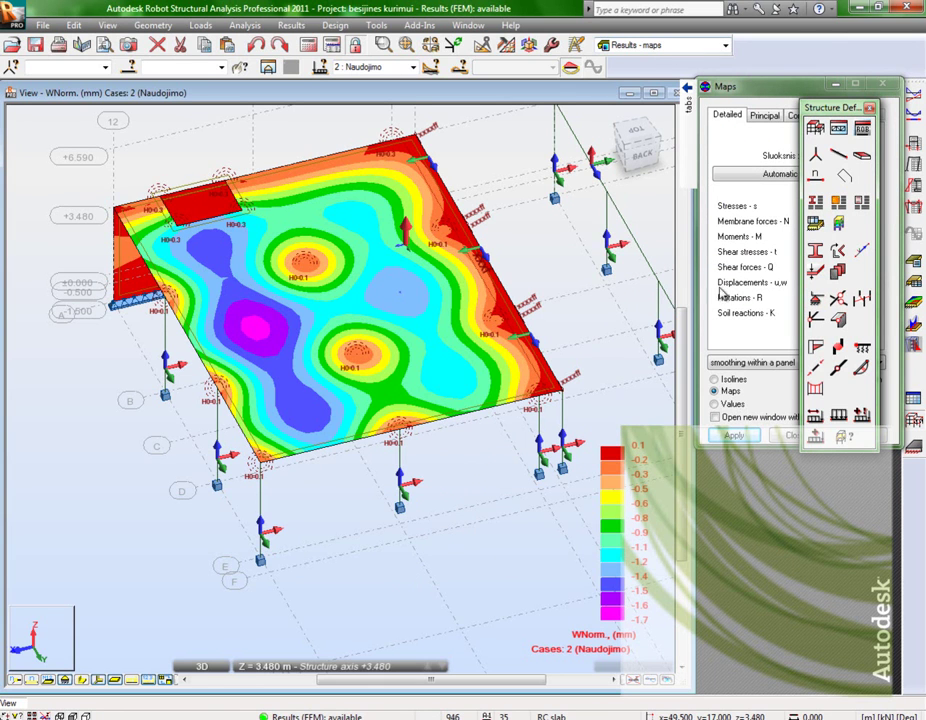
click(815, 237)
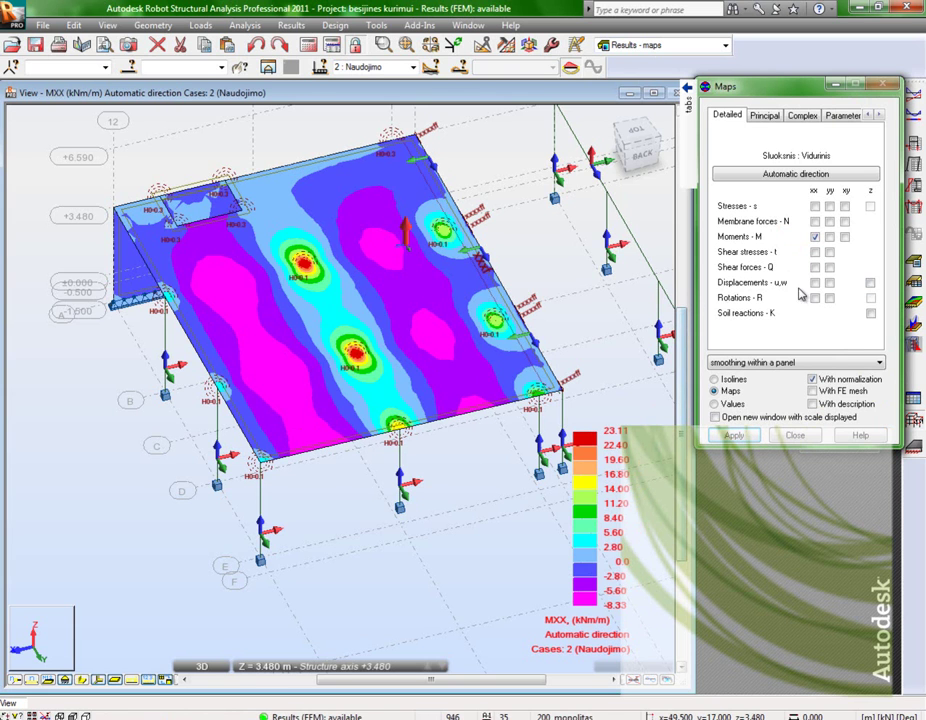
click(829, 237)
click(733, 437)
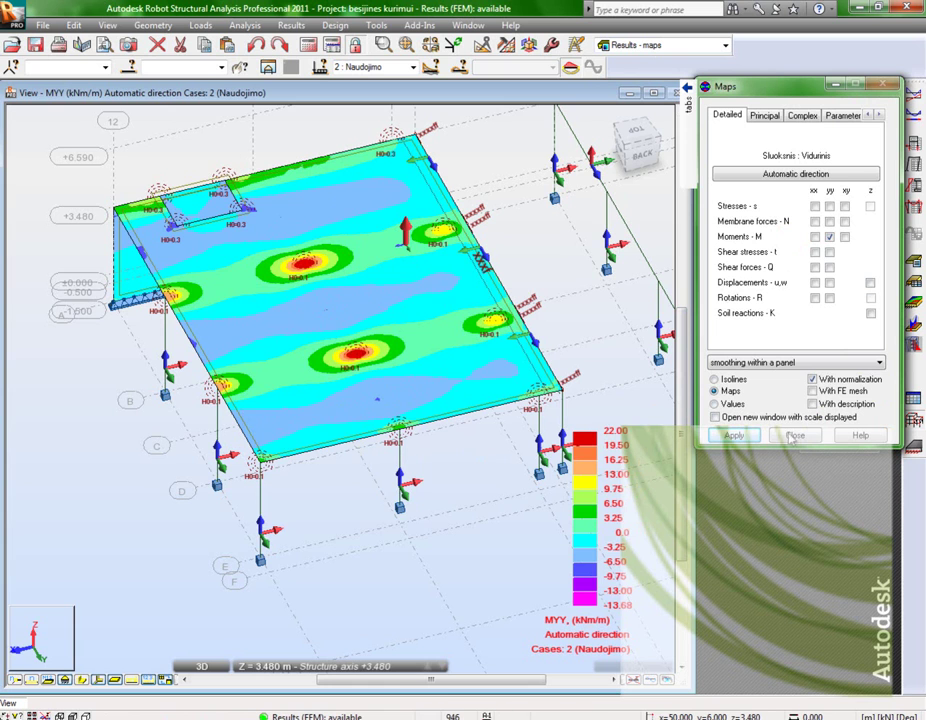
Step: Clear the Myy moment map from the displayed results
click(829, 237)
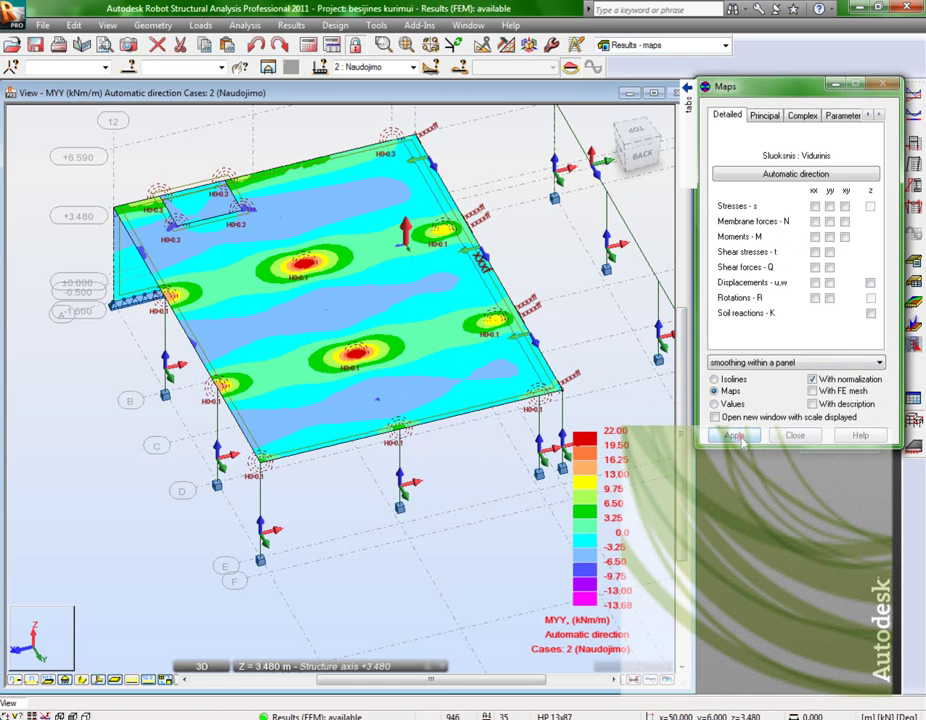